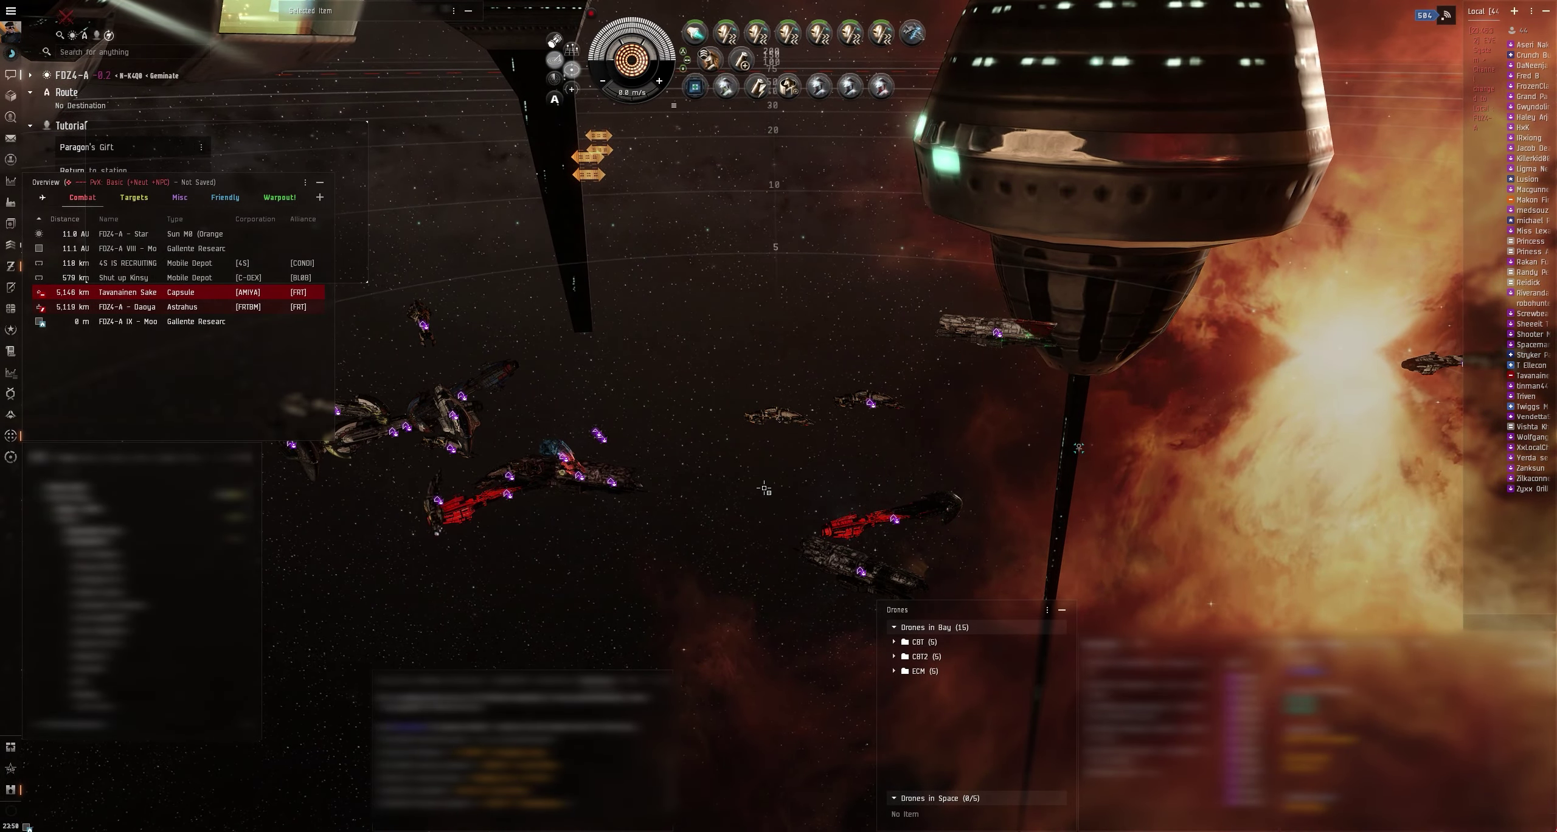
Step: Orbit the camera around the fleet gathered by the station in S6QX-N
left_click_drag(763, 488, 788, 482)
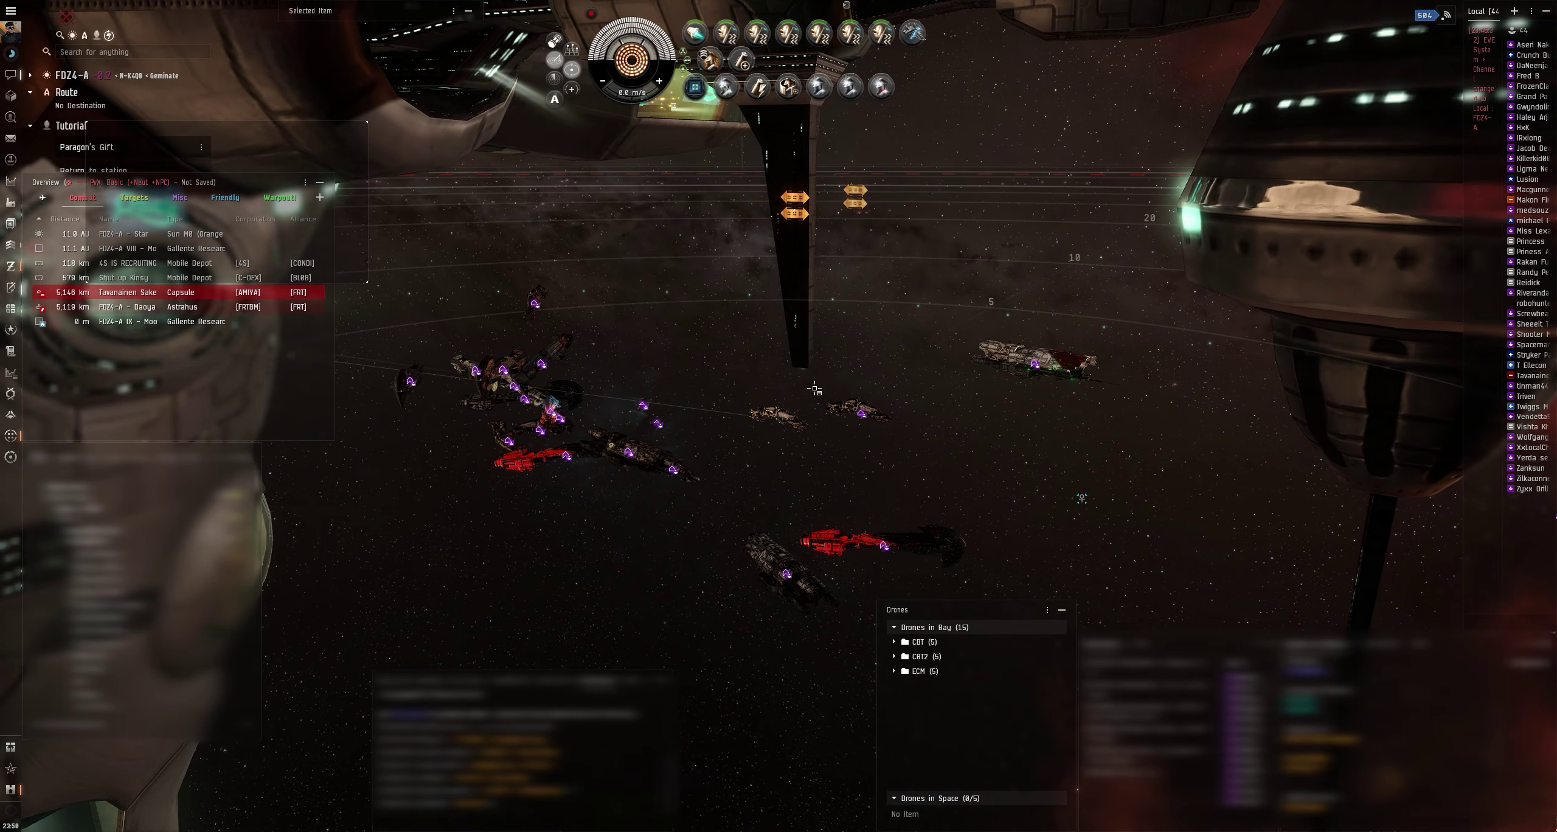
left_click_drag(810, 388, 776, 472)
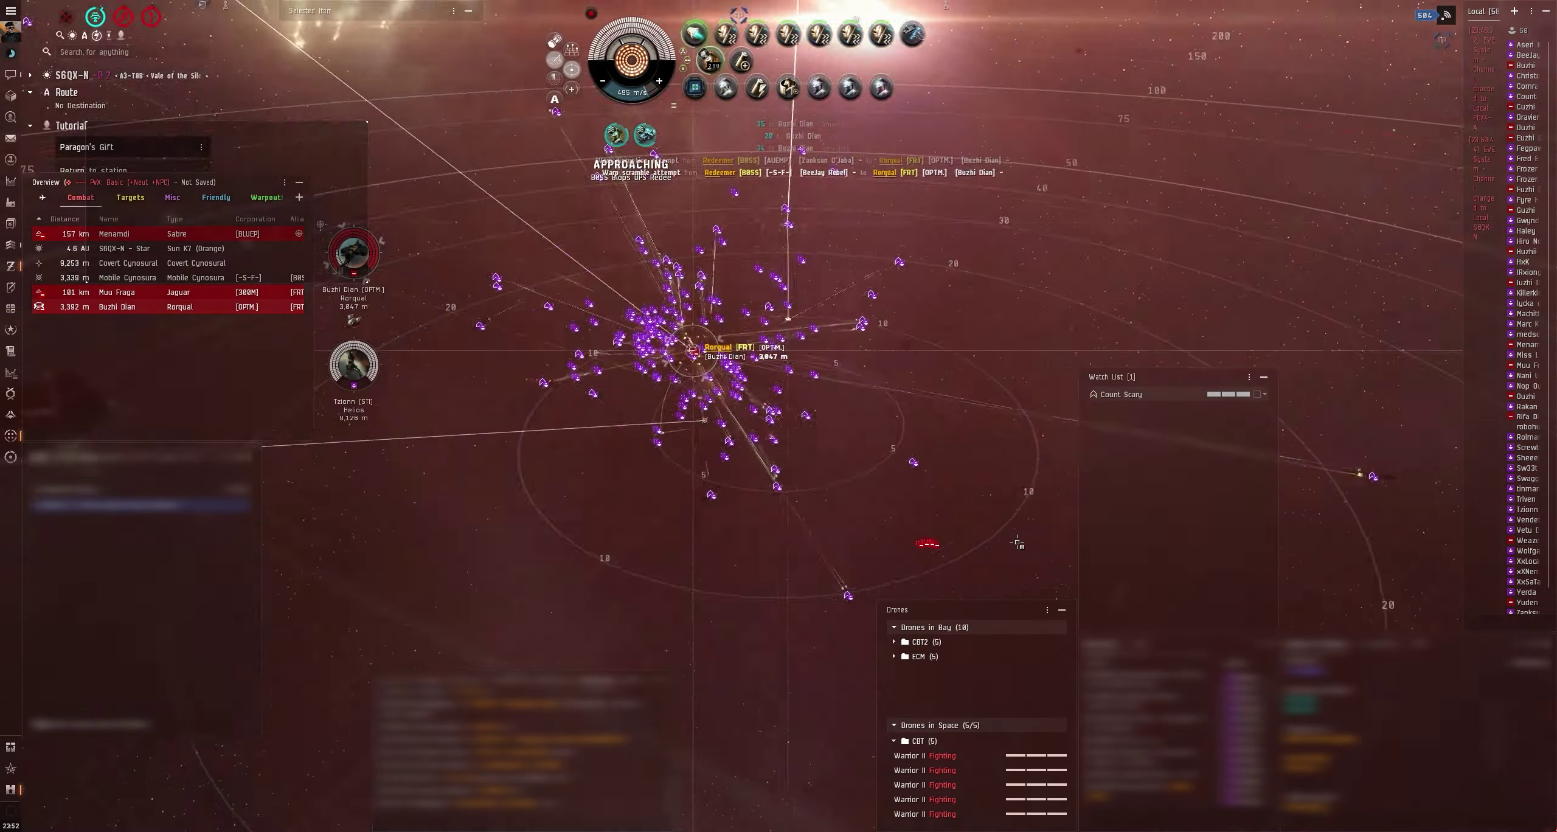
Step: Keep the ship at range and swing the view toward the red nebula and sun while aligning
left_click_drag(1142, 402, 1141, 438)
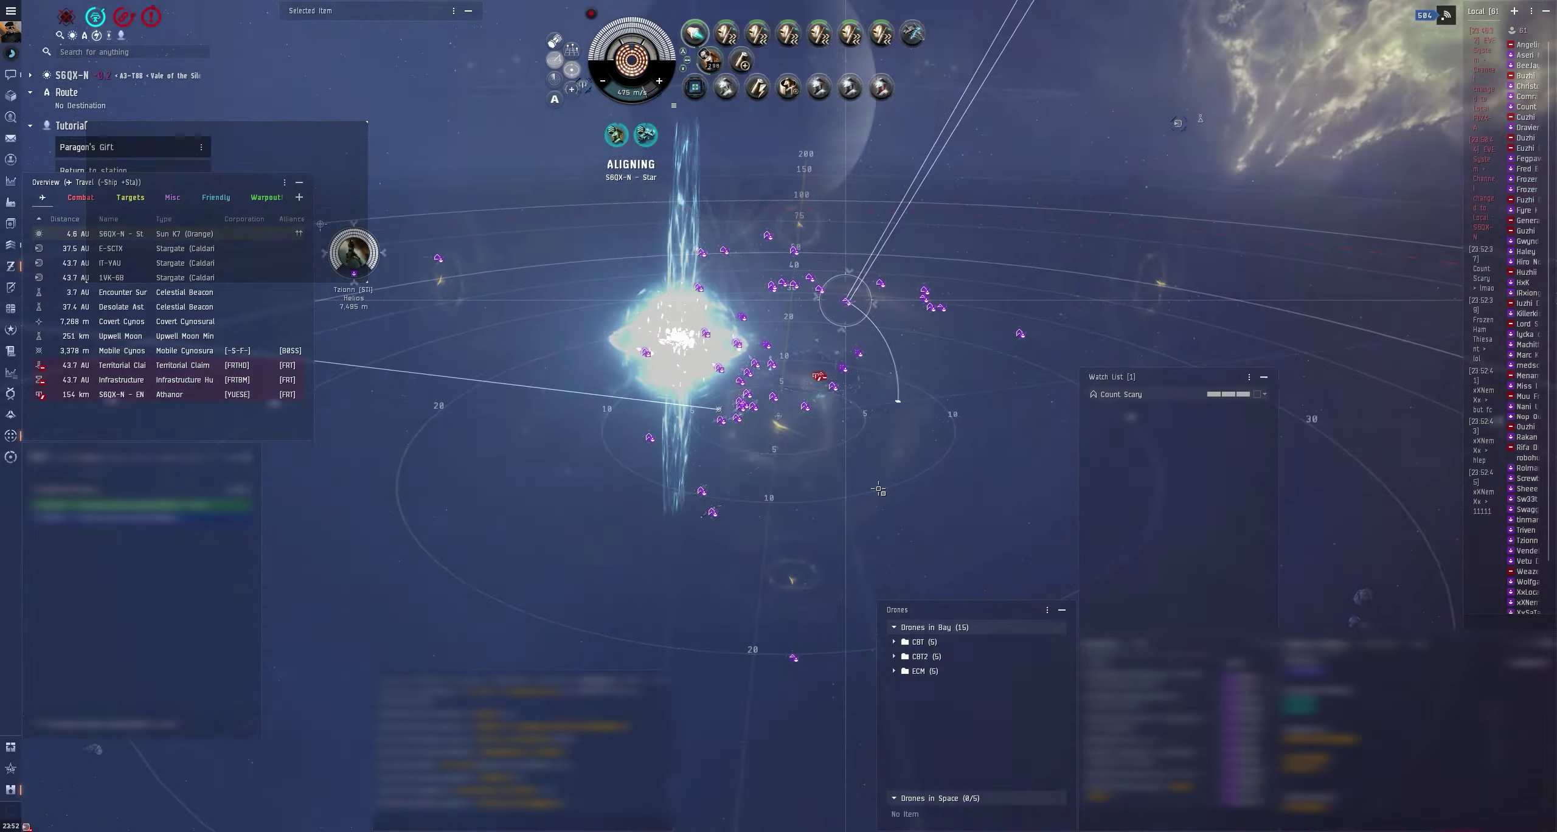
scroll(882, 488, "up", 8)
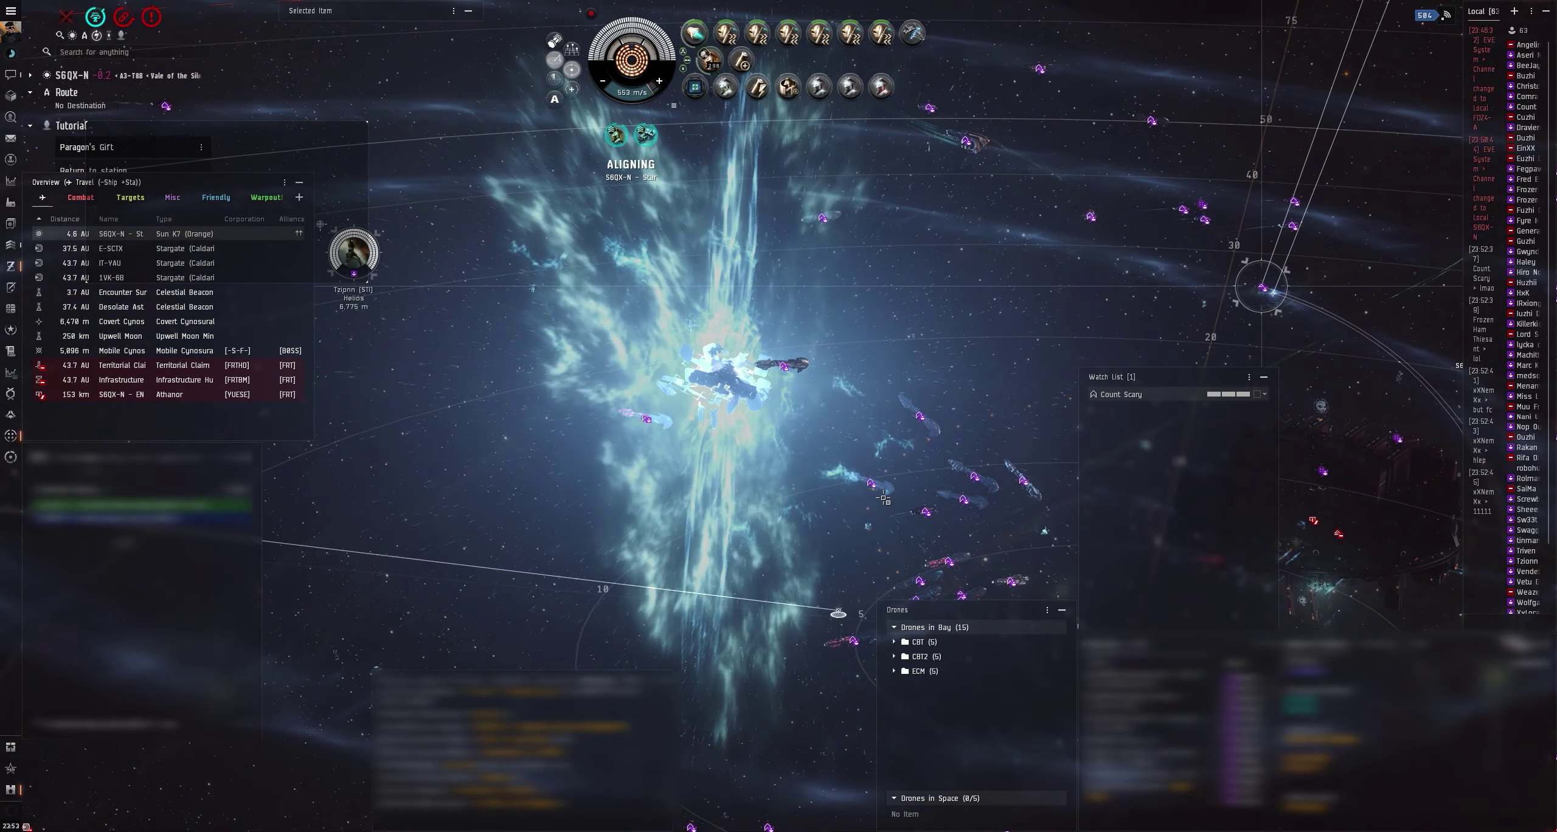
scroll(885, 498, "down", 5)
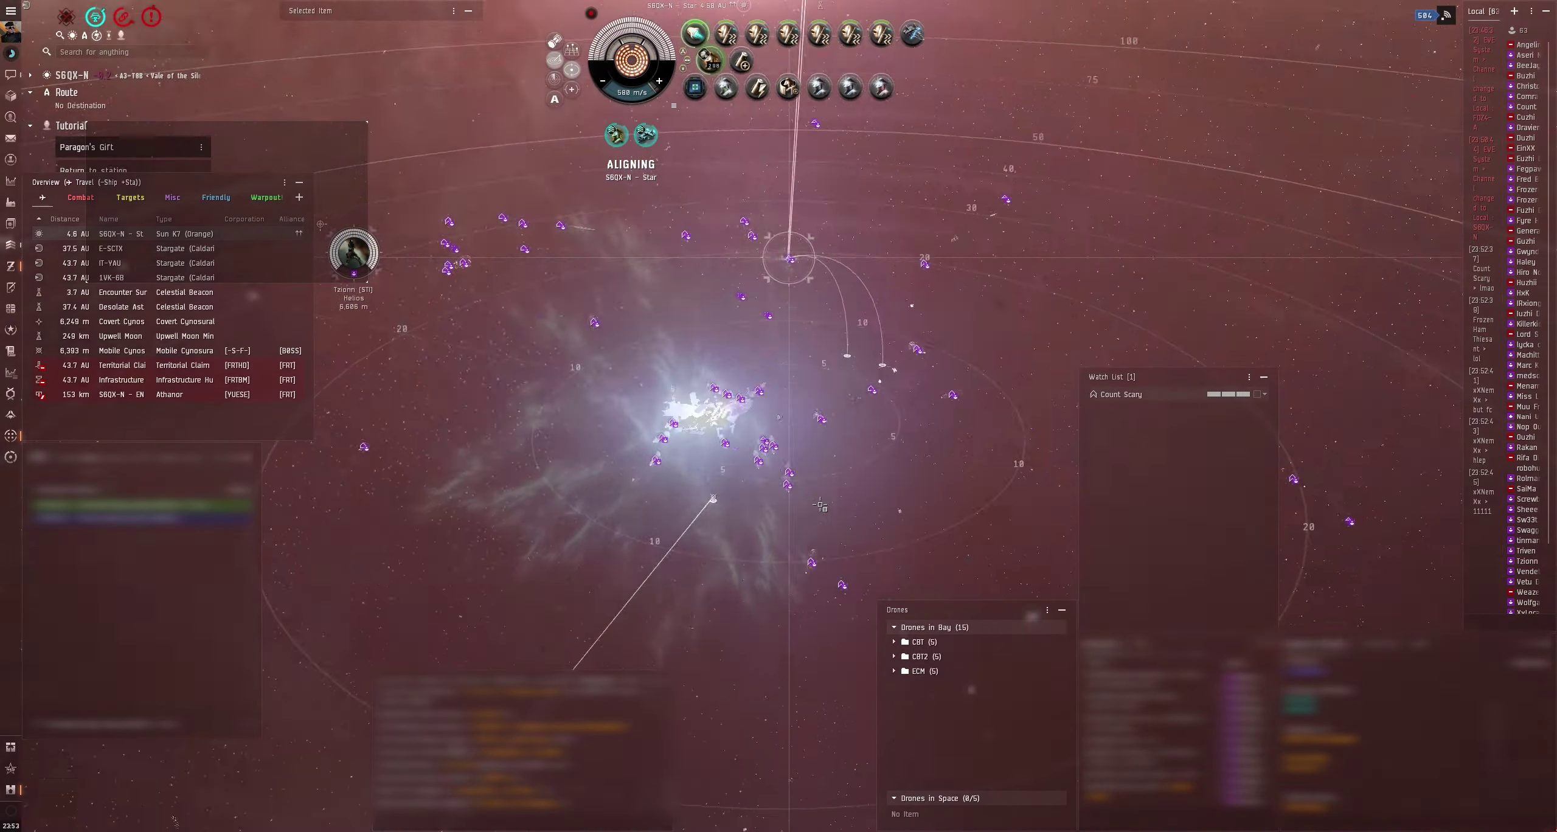
left_click_drag(746, 494, 786, 496)
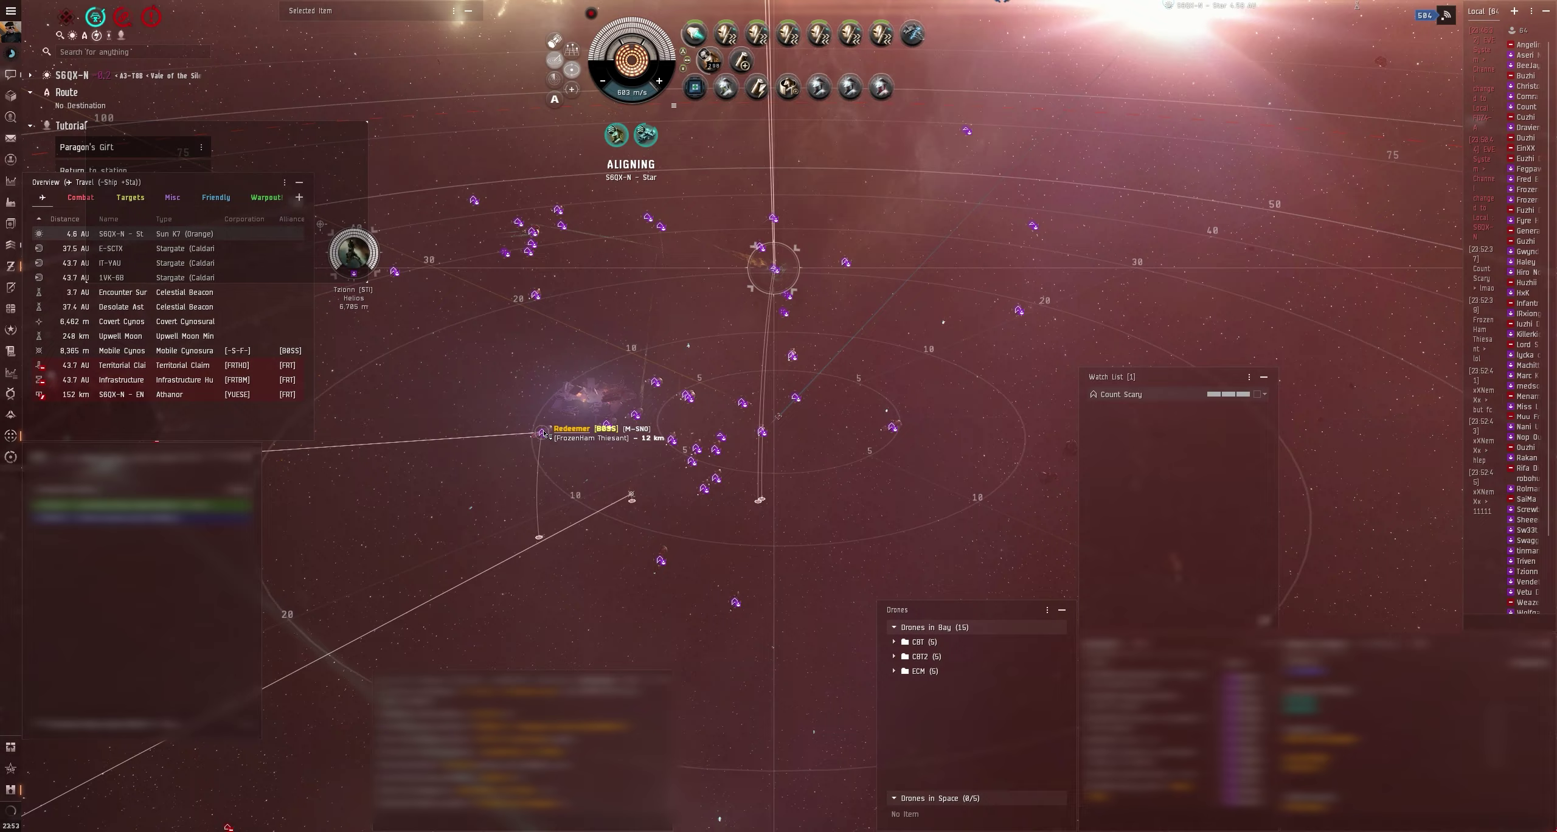
left_click_drag(722, 477, 775, 497)
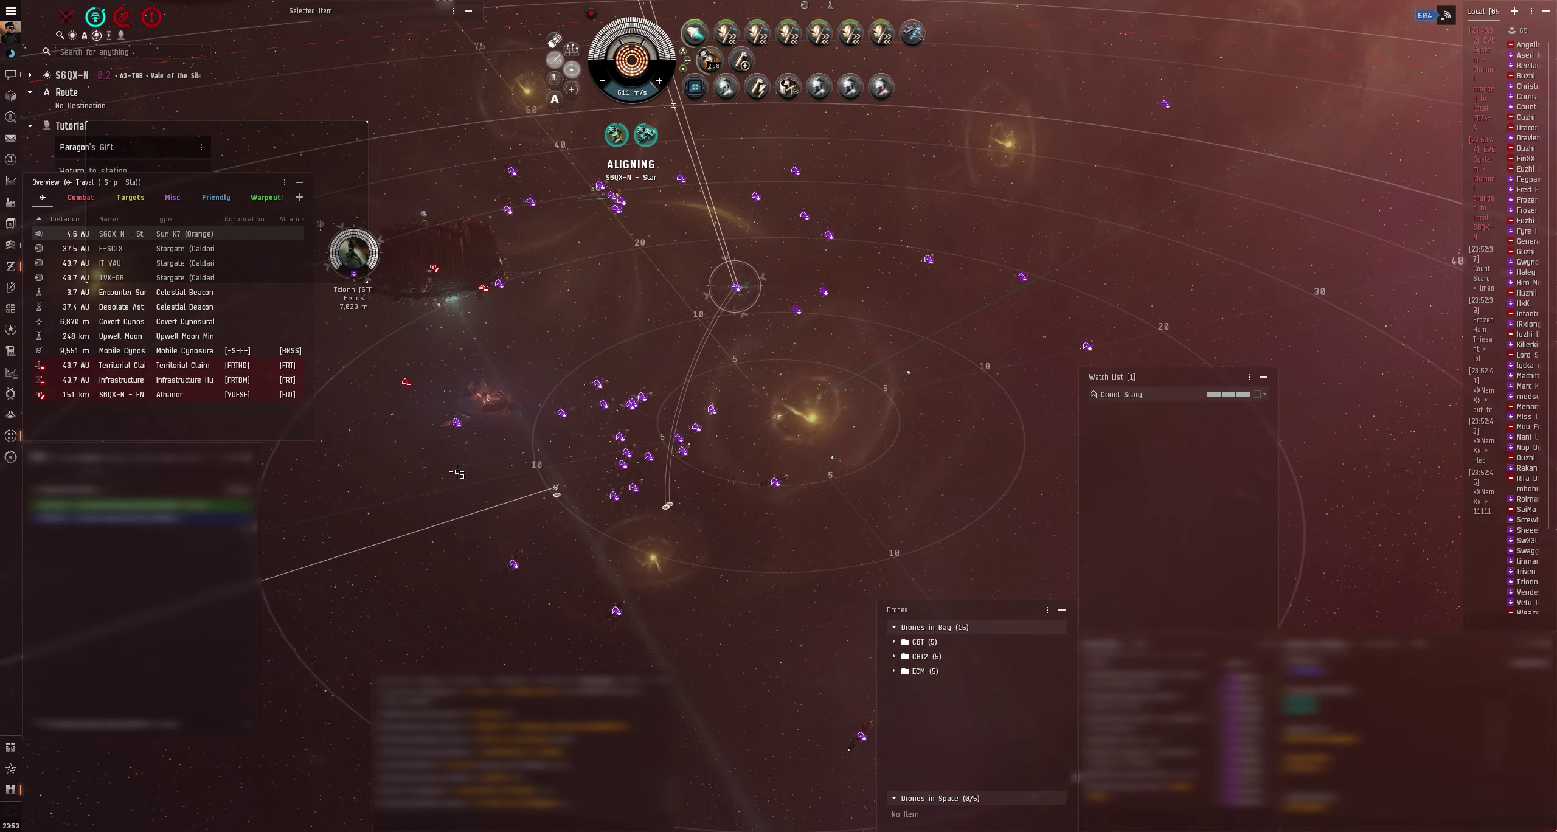
scroll(742, 528, "down", 8)
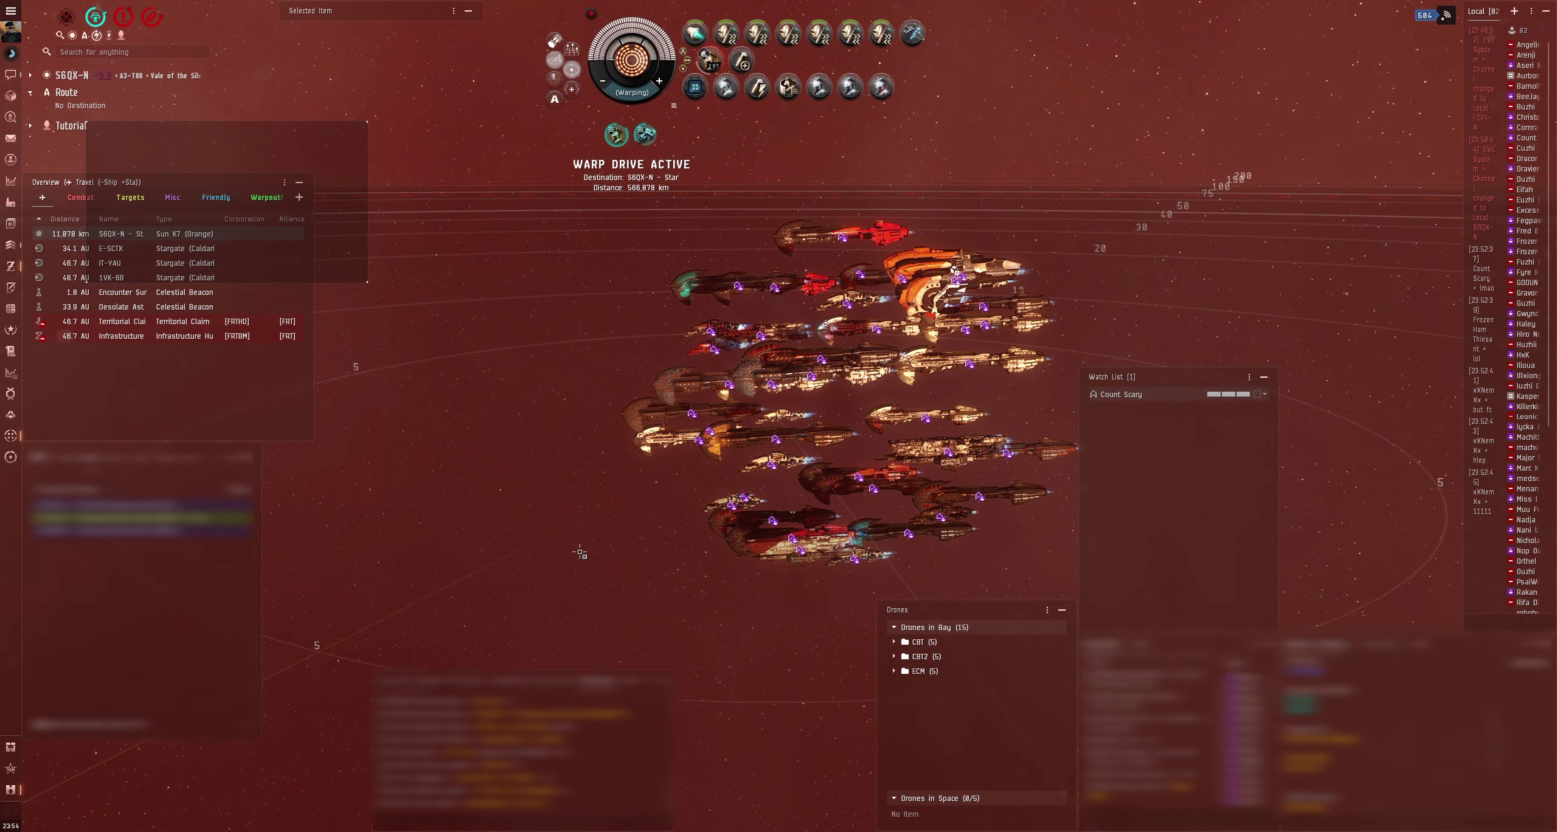
scroll(742, 523, "down", 5)
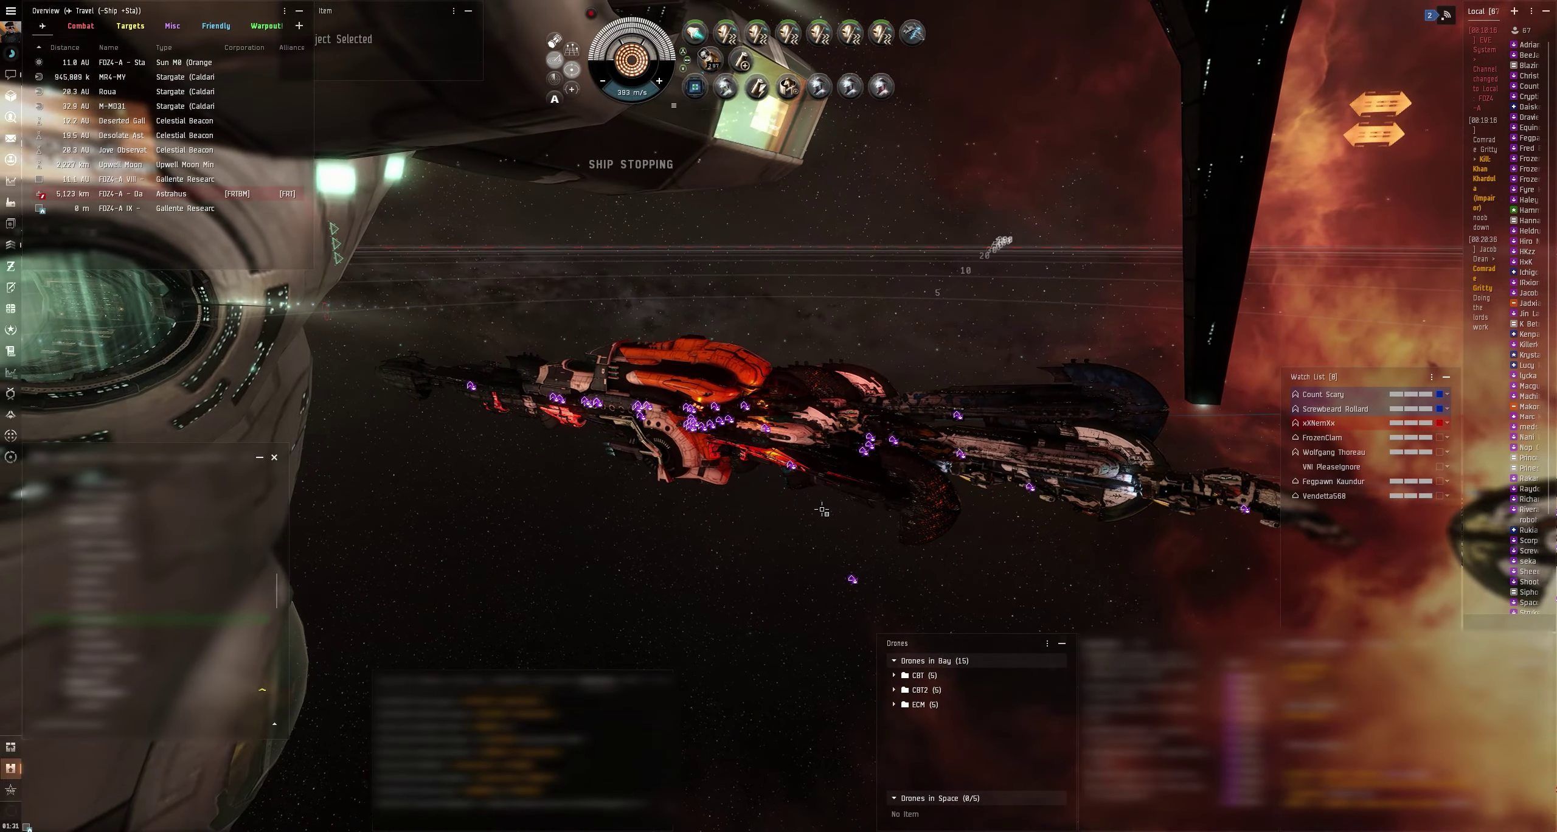
Step: Orbit and close the camera in around the fleet near the station after the conduit jump
left_click_drag(823, 510, 941, 532)
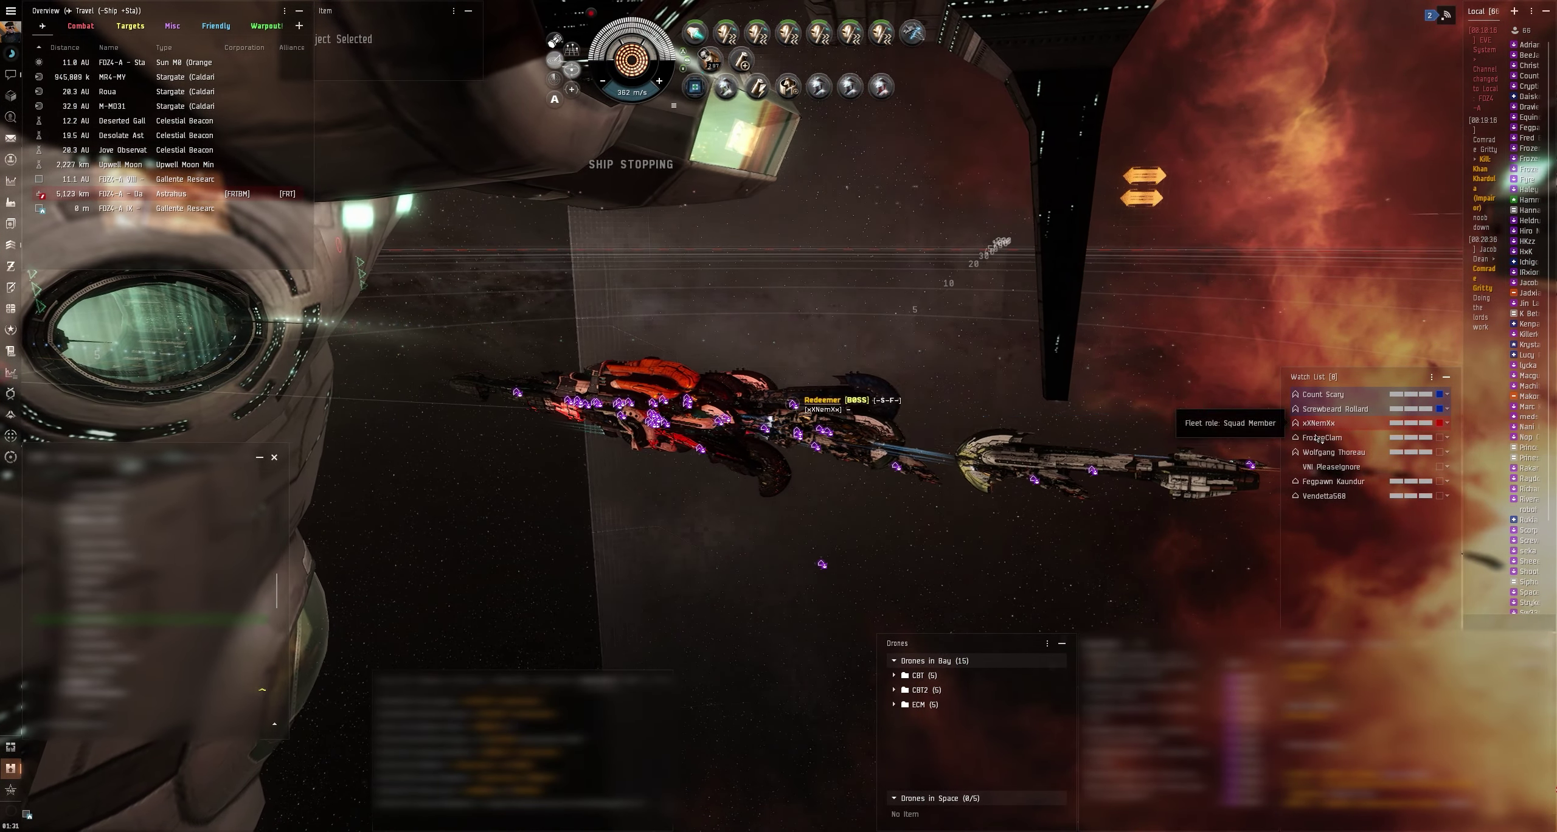
left_click_drag(1322, 448, 1006, 560)
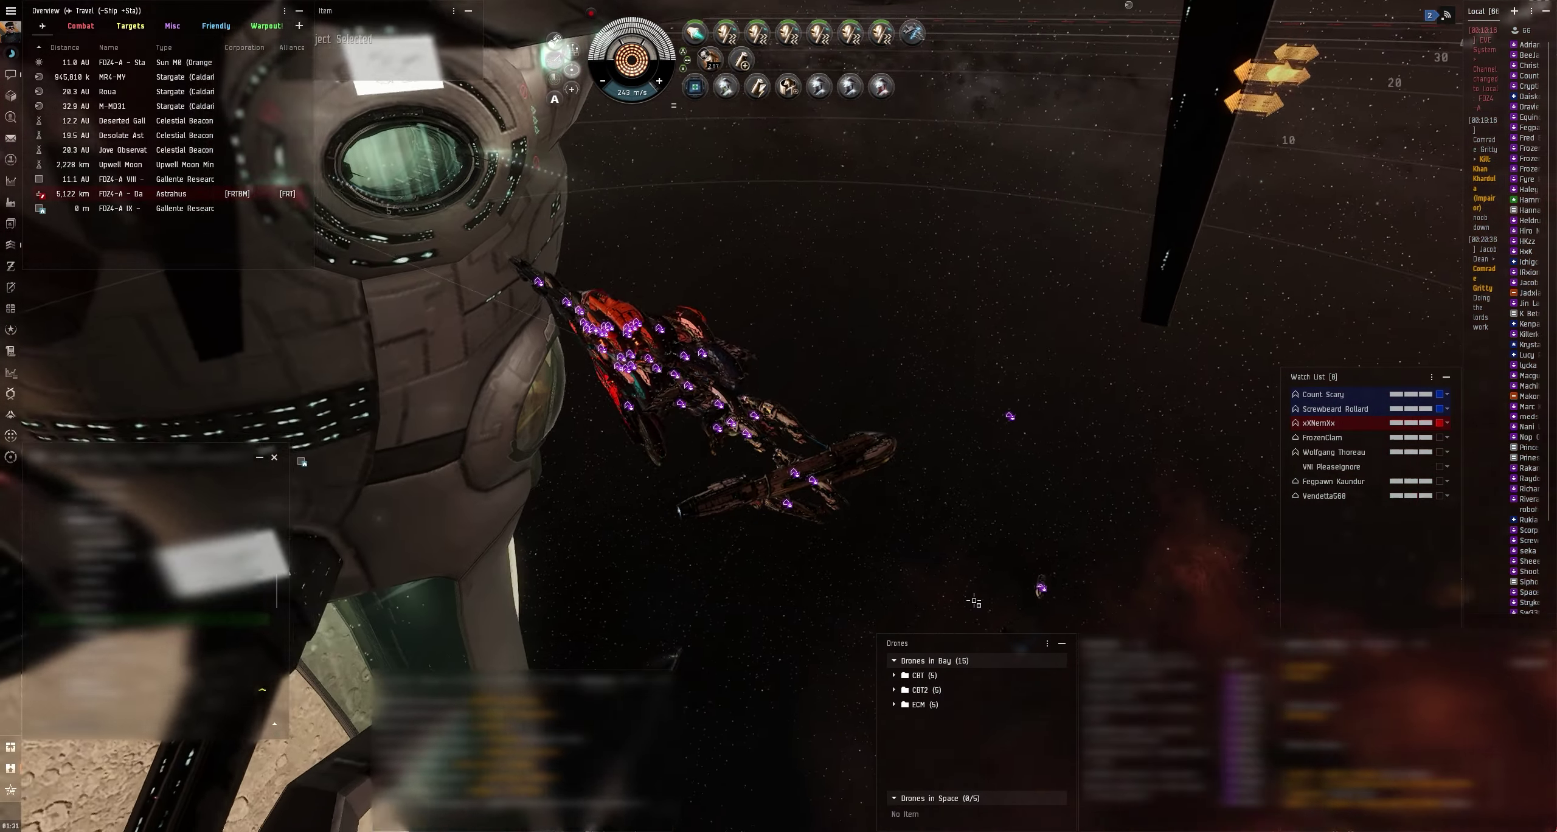
left_click_drag(994, 590, 812, 463)
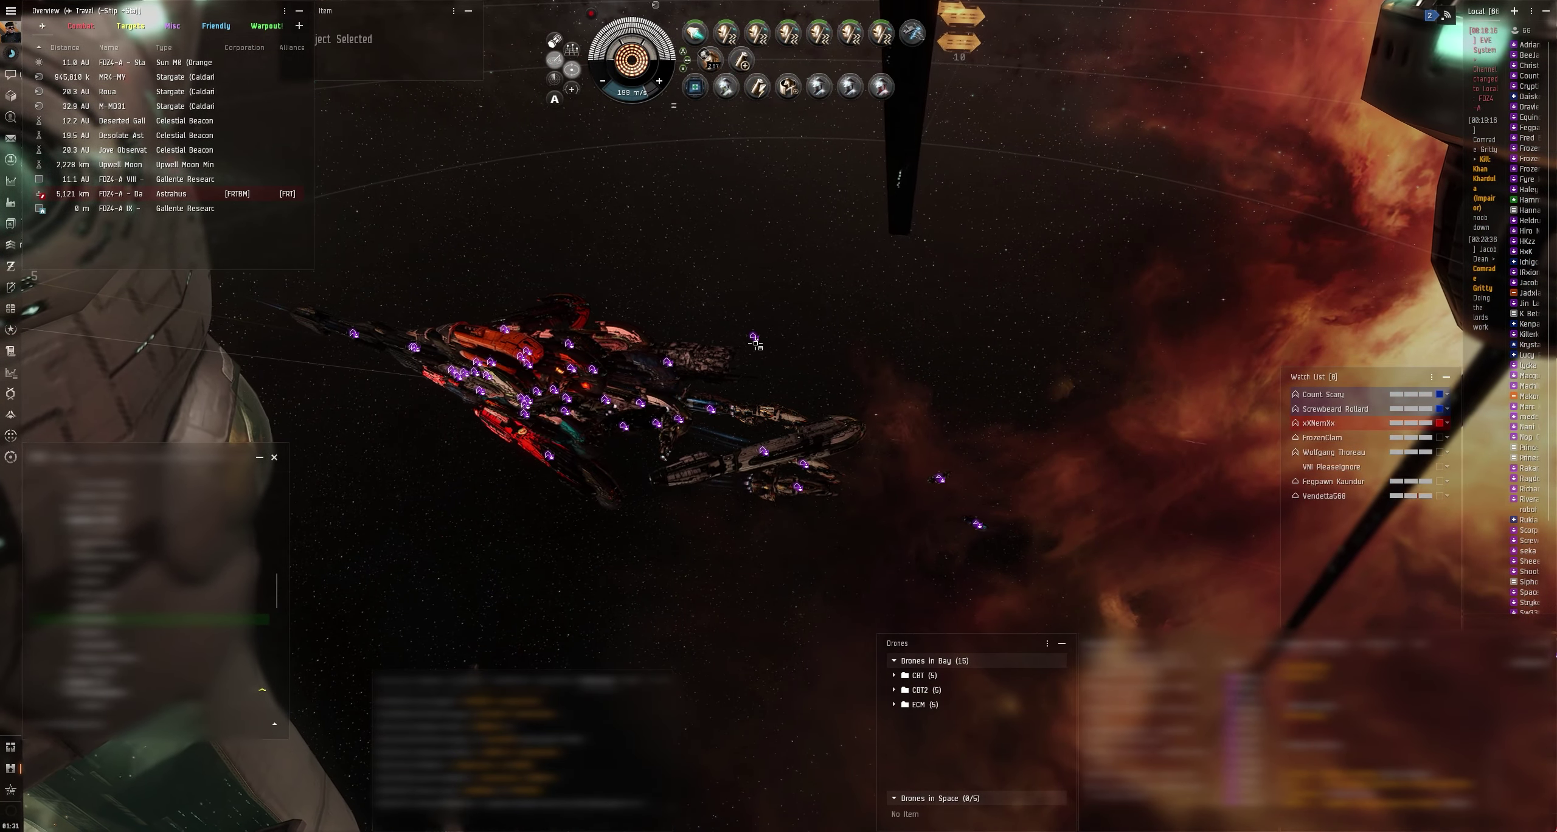
left_click_drag(986, 452, 632, 511)
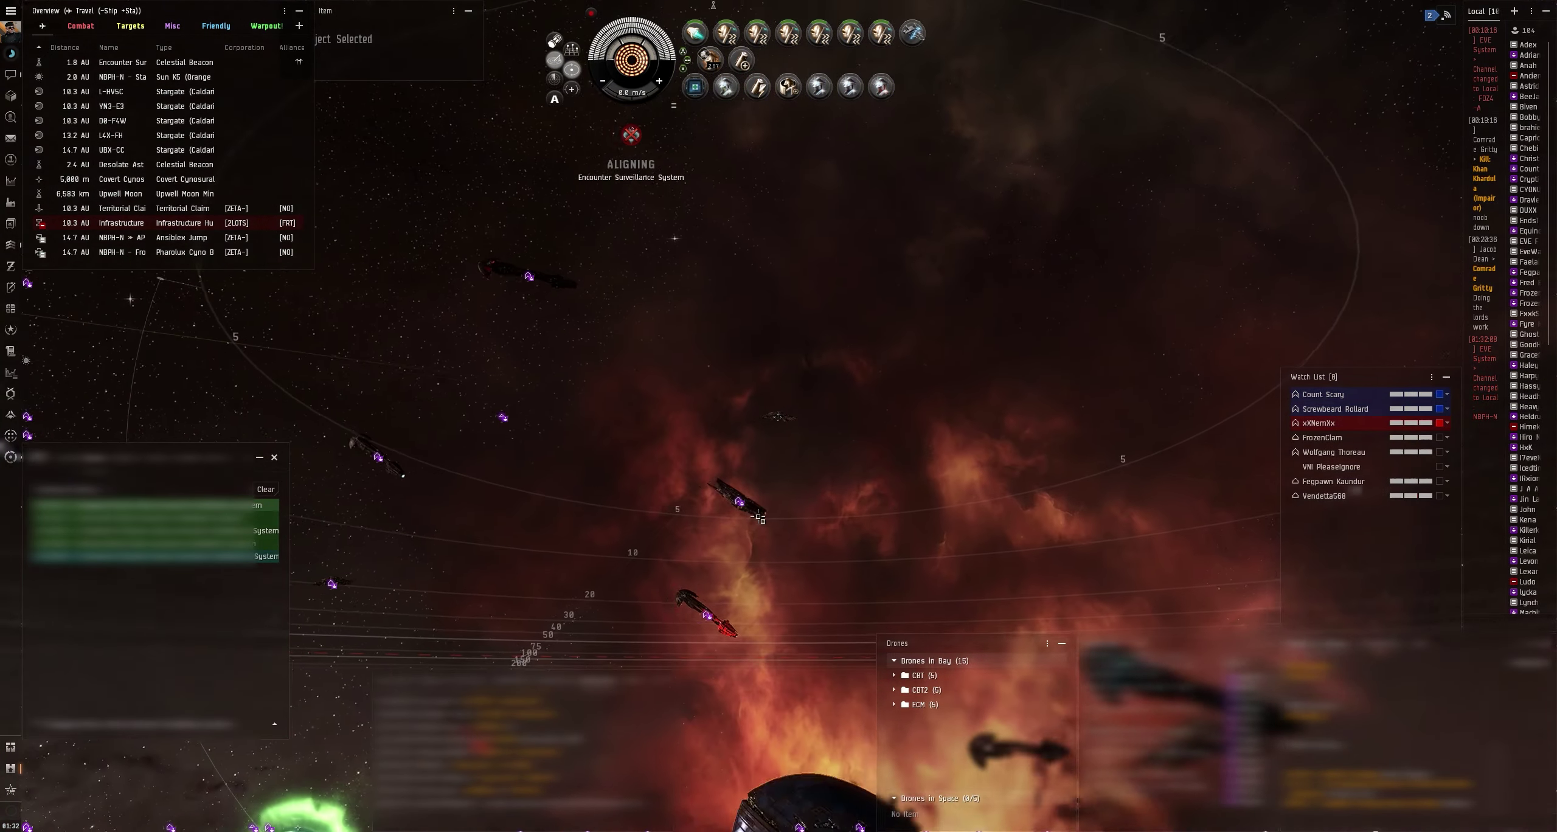
Step: Warp with the fleet to N8PH-N's Encounter Surveillance System and open a watched member's movement menu
left_click_drag(759, 517, 1026, 472)
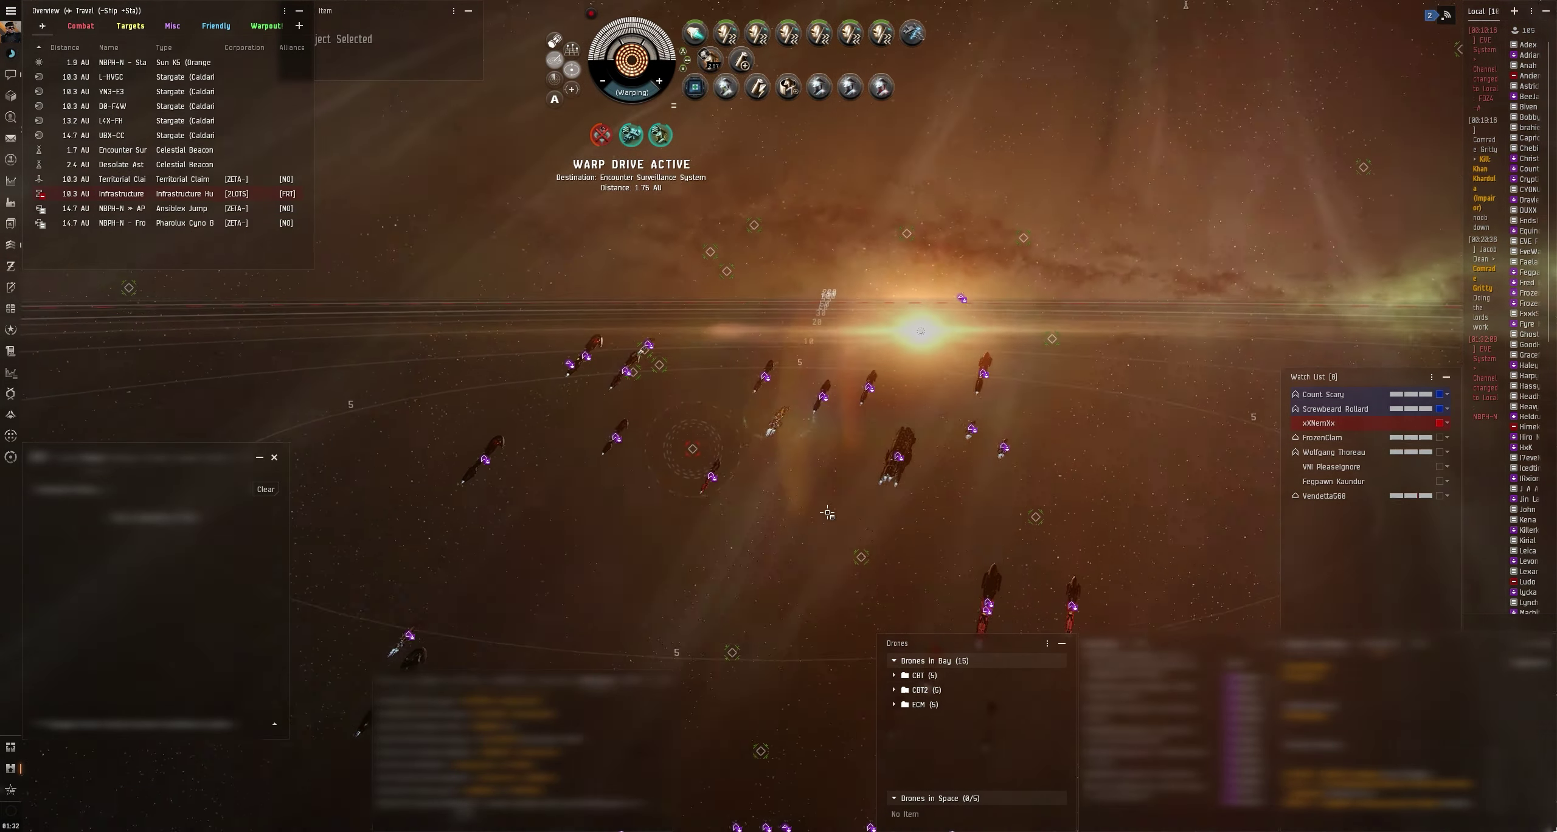
left_click_drag(813, 526, 984, 452)
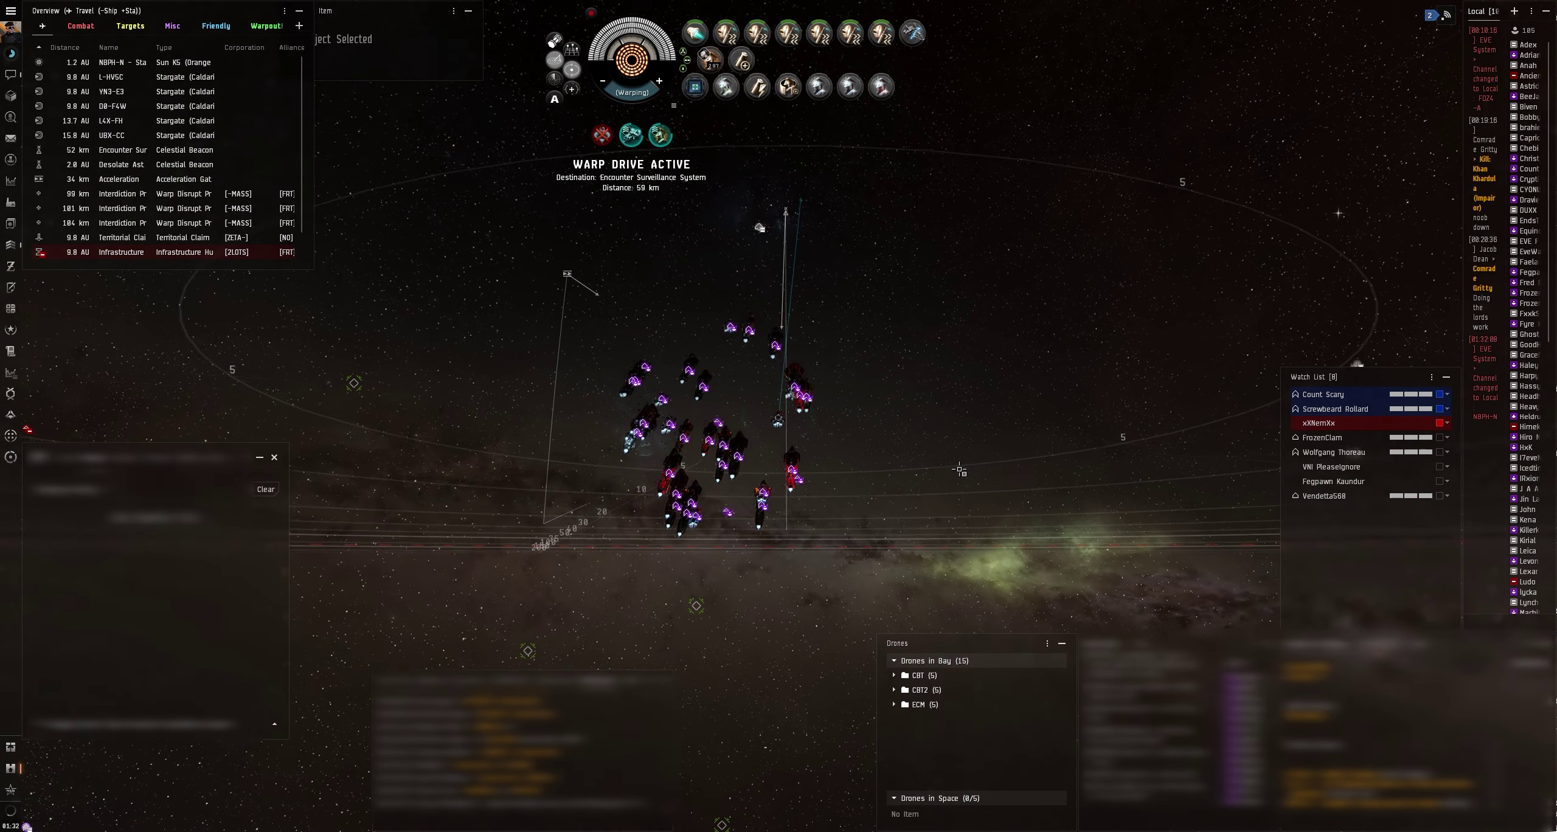
left_click_drag(1345, 399, 1382, 368)
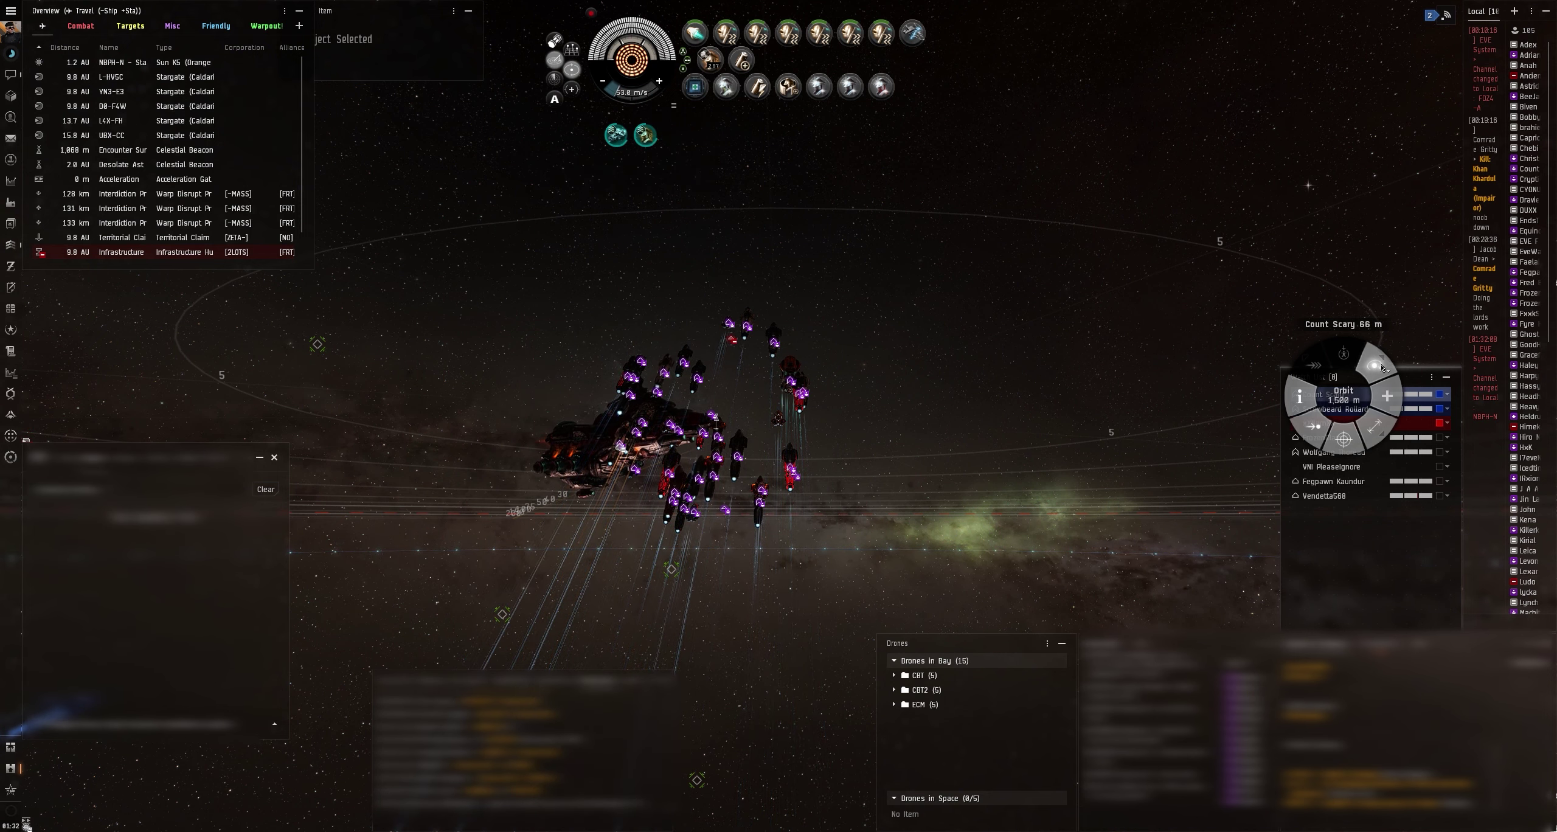
Step: Orbit the watched fleet member, launch the combat drones and send them onto the Moros
left_click_drag(1345, 399, 1299, 397)
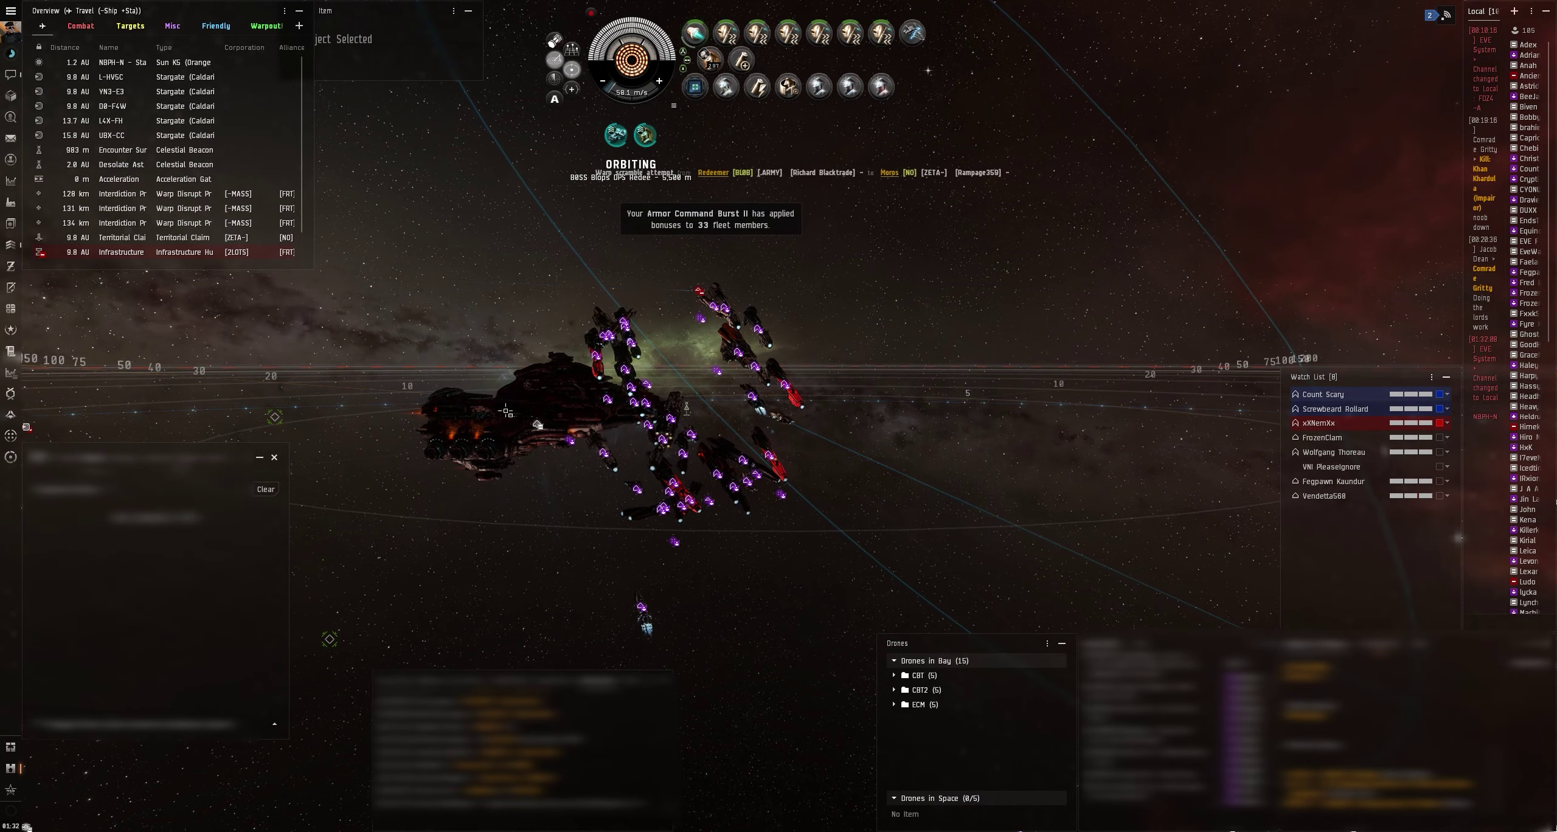
key("shift+f")
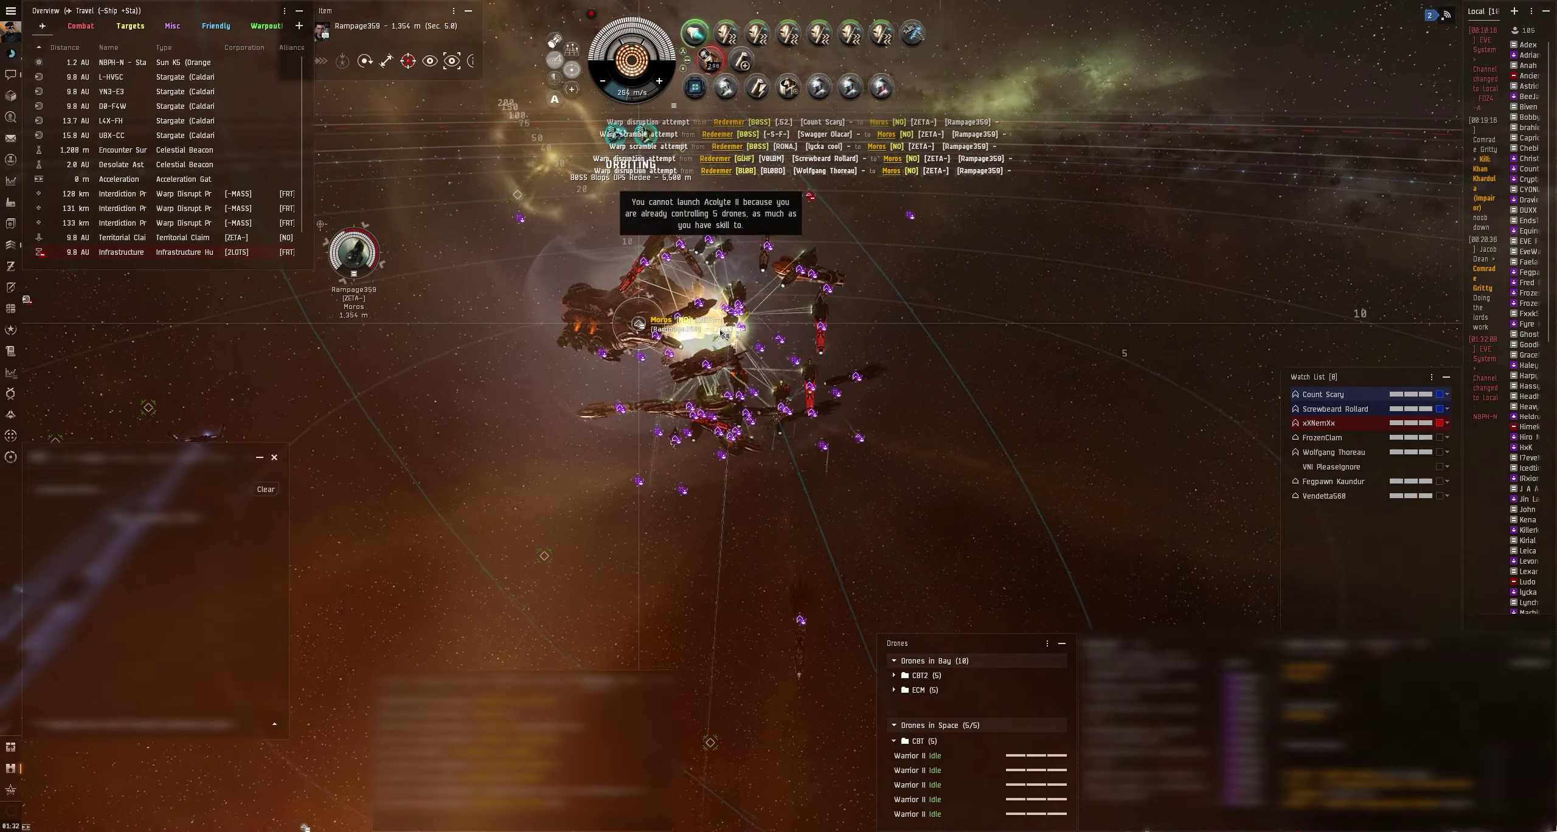
key("f")
left_click_drag(856, 292, 919, 540)
scroll(920, 541, "down", 8)
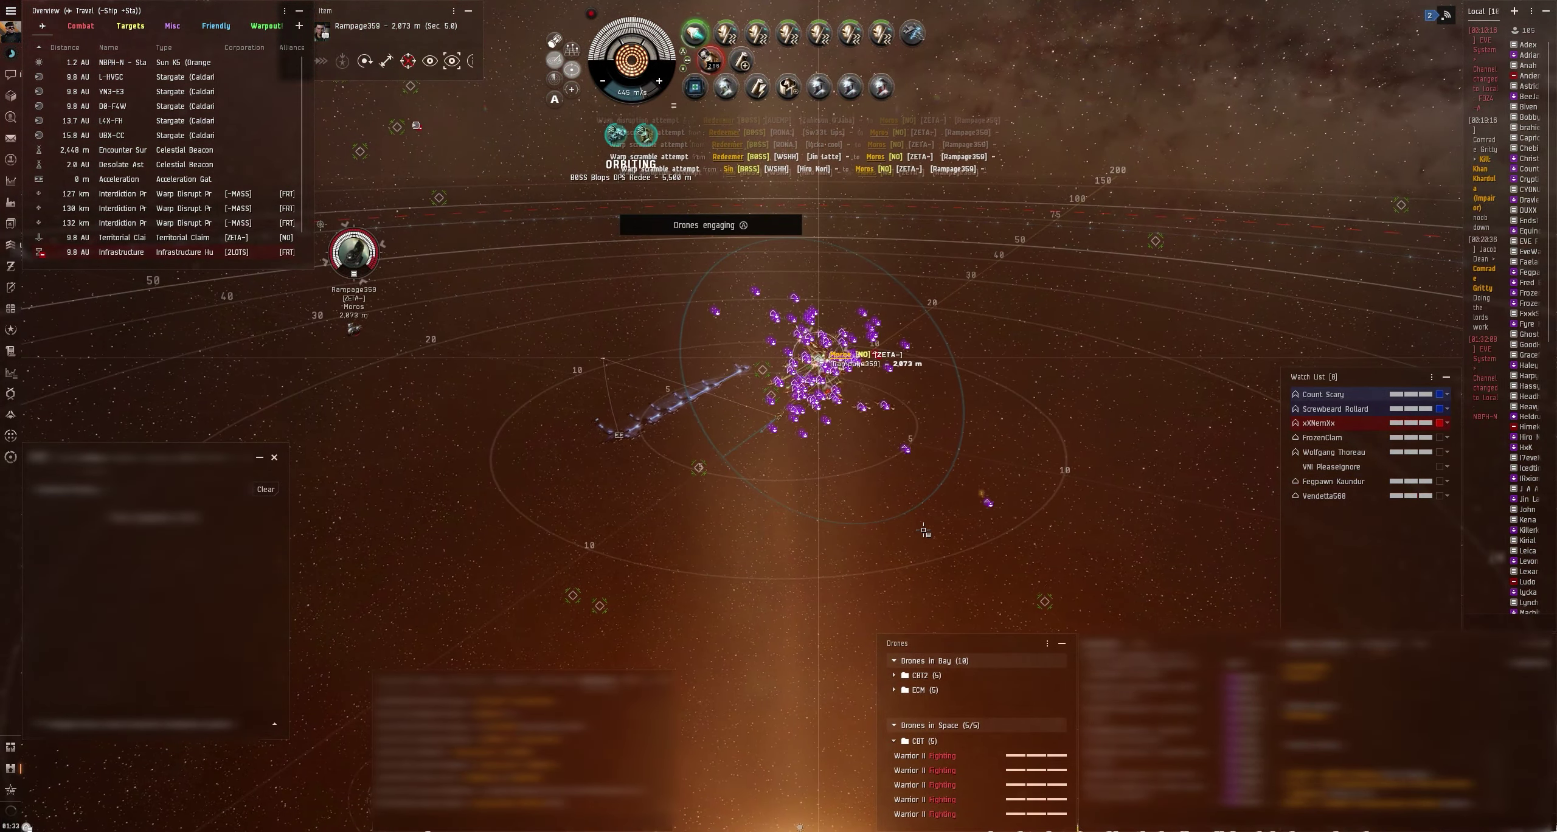
left_click_drag(981, 536, 880, 527)
mouse_move(555, 527)
left_mouse_down()
mouse_move(694, 554)
mouse_move(714, 509)
left_mouse_up()
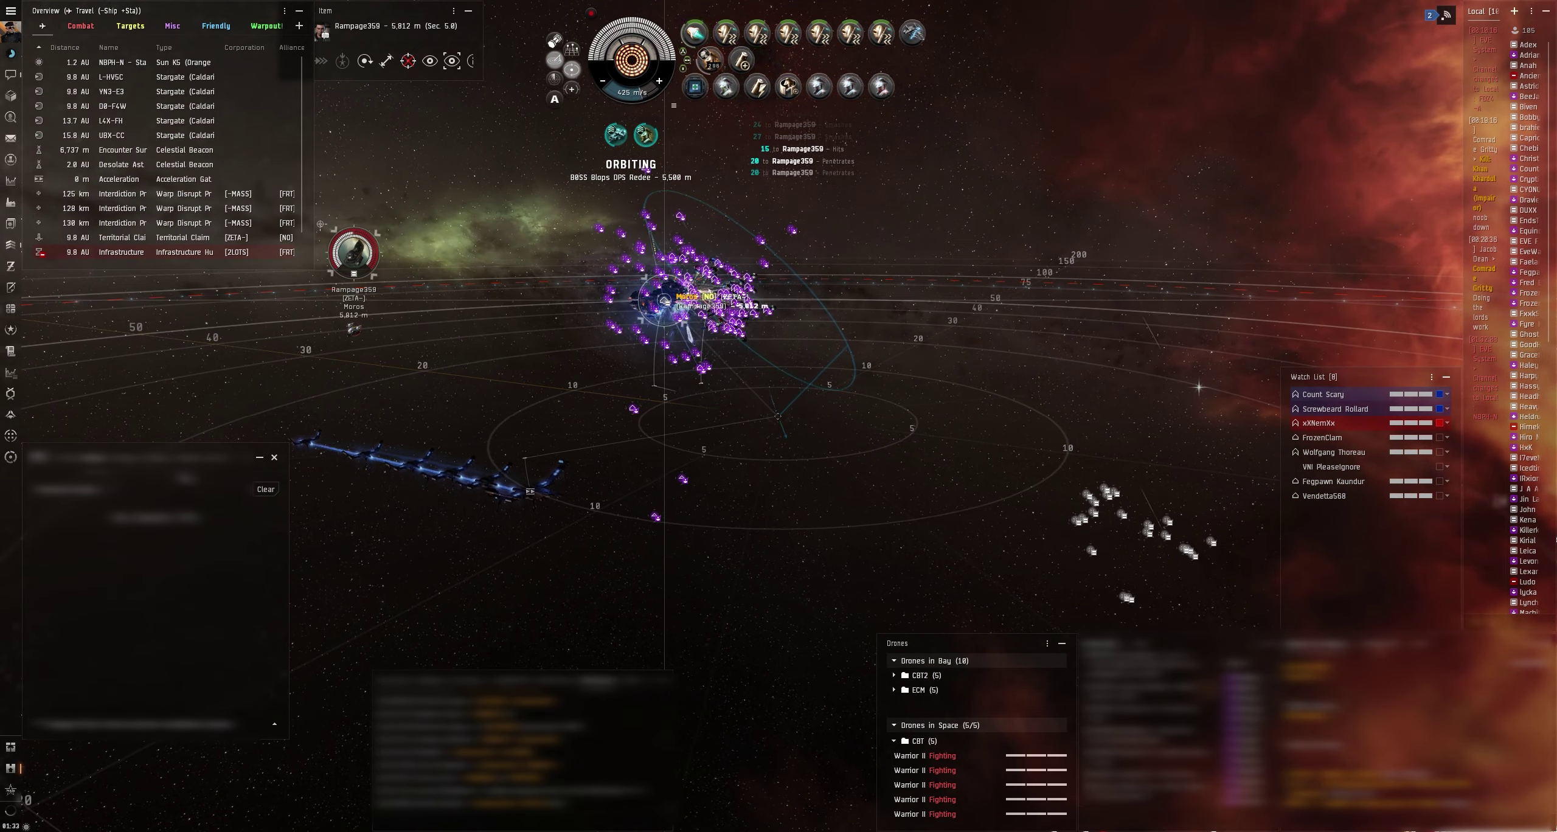
left_click_drag(1198, 387, 1244, 460)
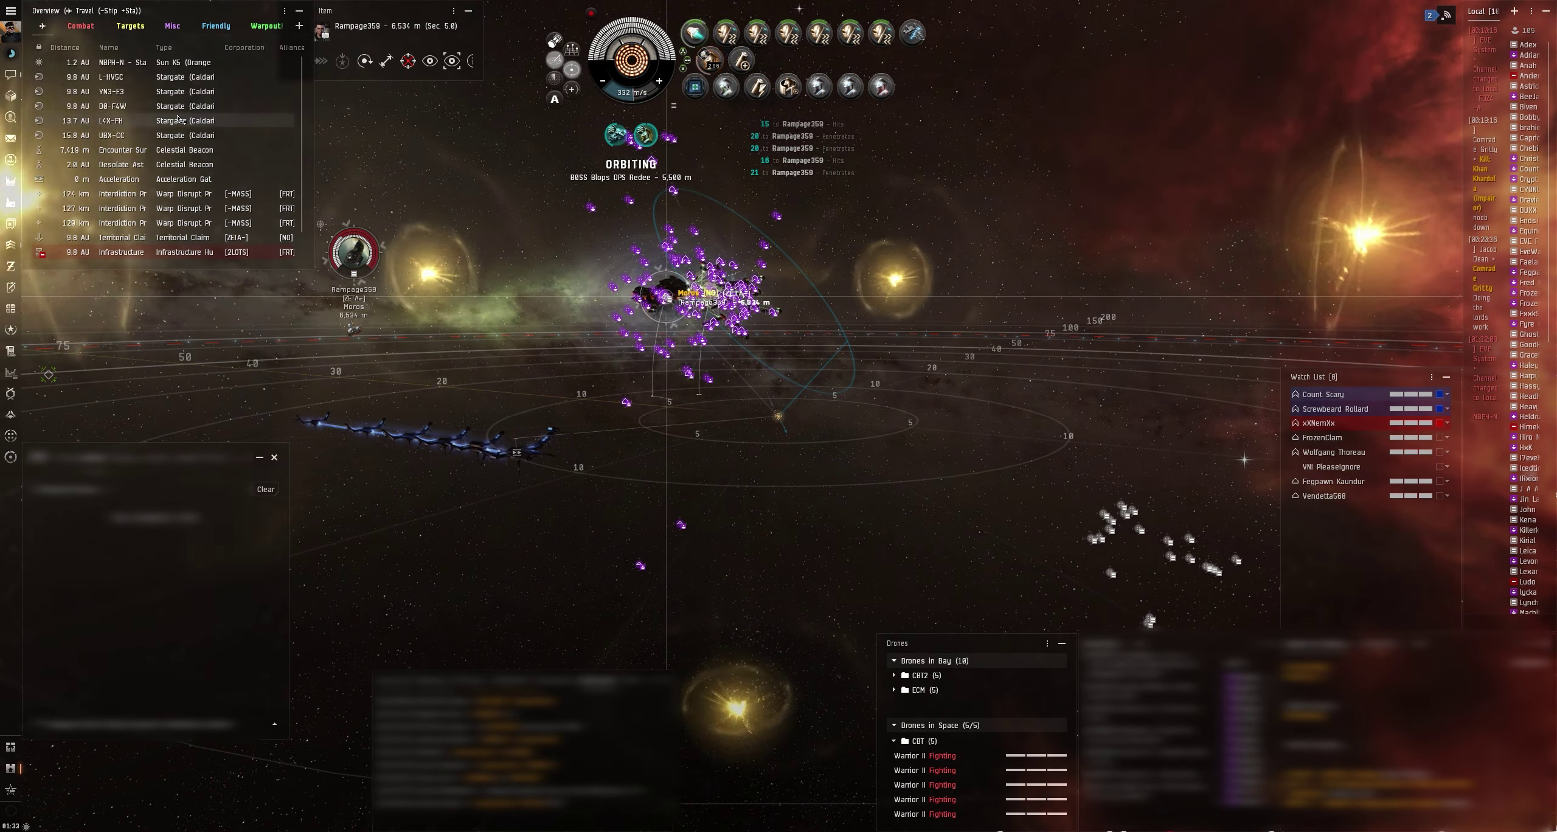
Step: Align the ship toward the UBX-CC stargate from the overview radial menu
left_click_drag(170, 134, 131, 169)
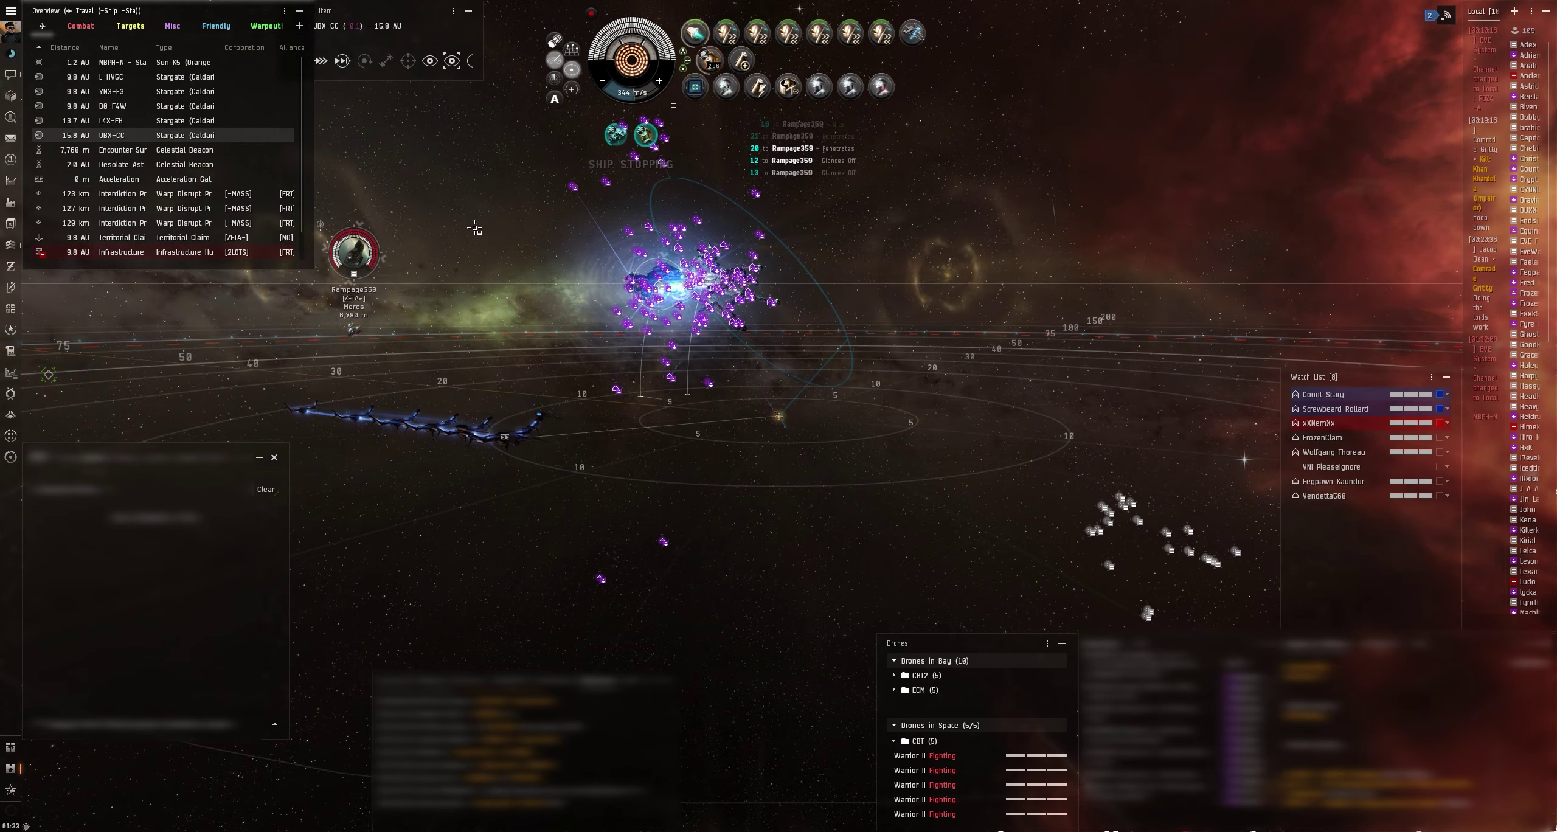
left_click_drag(132, 138, 128, 143)
left_click_drag(667, 429, 795, 451)
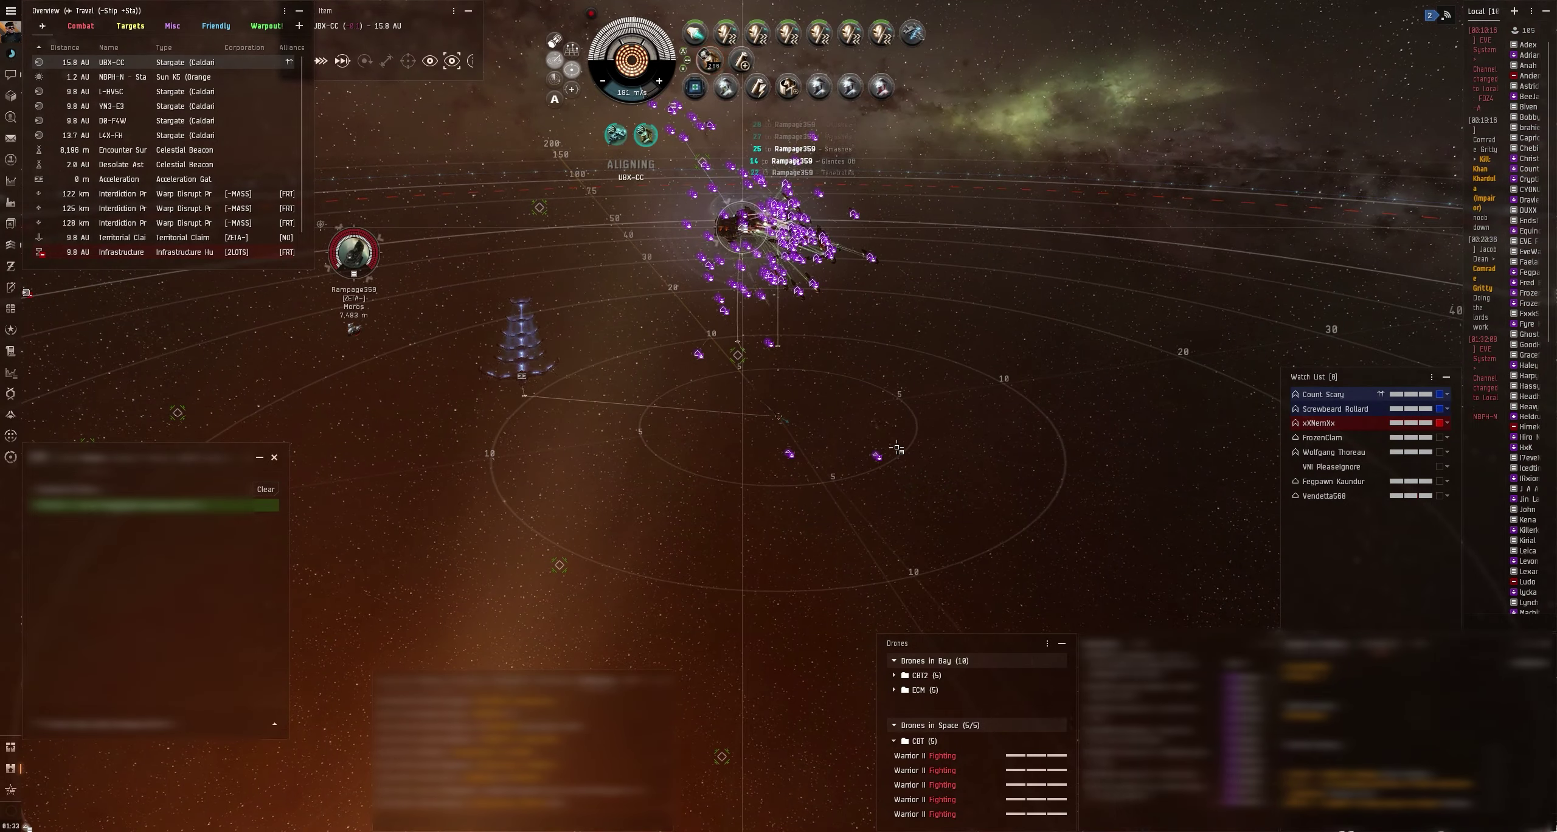
left_click_drag(898, 448, 897, 413)
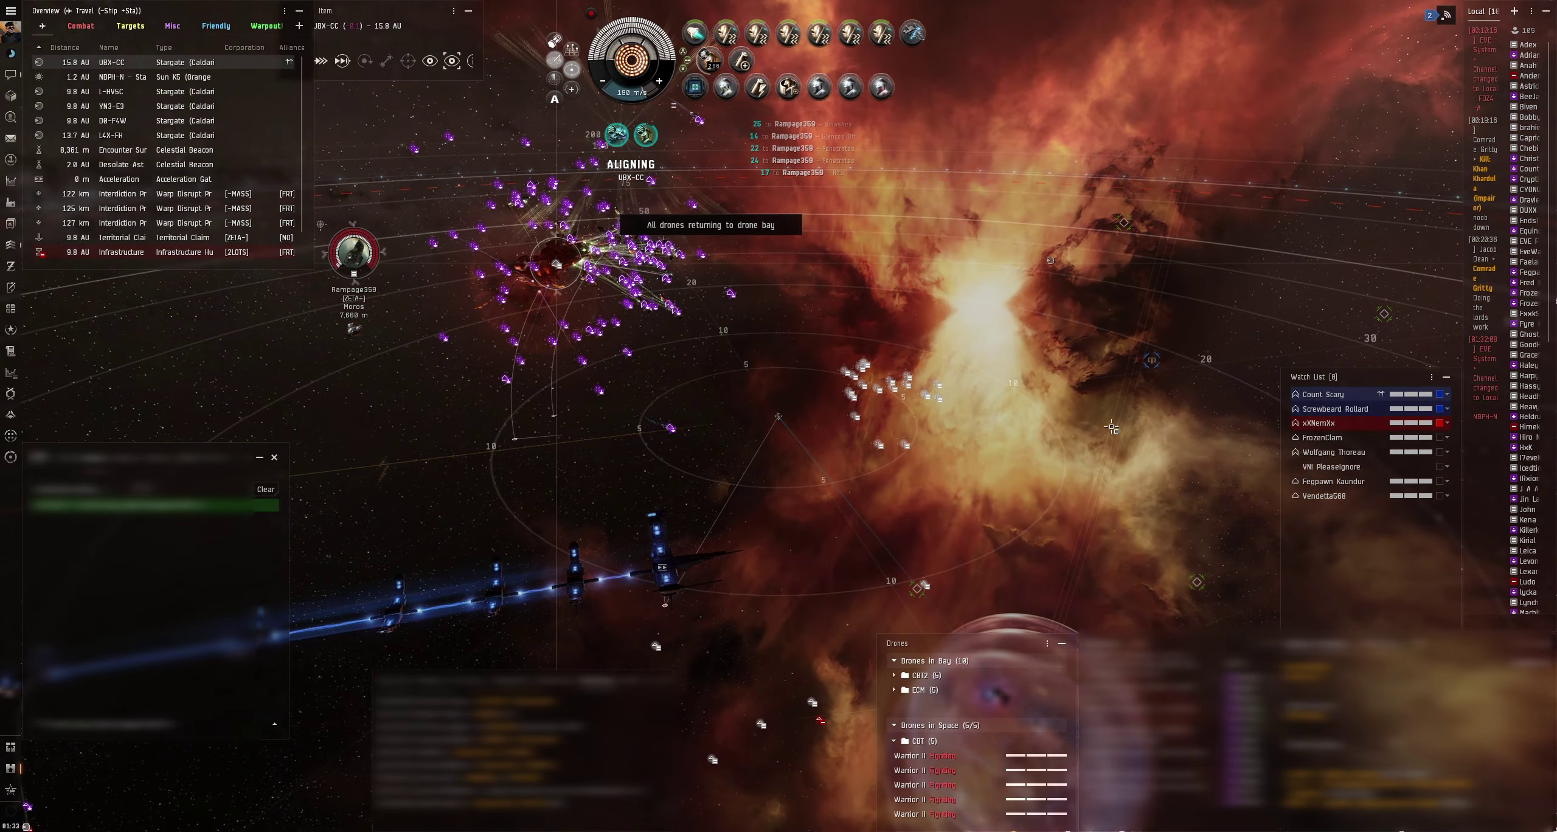
mouse_move(1111, 426)
left_mouse_down()
mouse_move(1078, 441)
mouse_move(1259, 570)
mouse_move(1263, 545)
left_mouse_up()
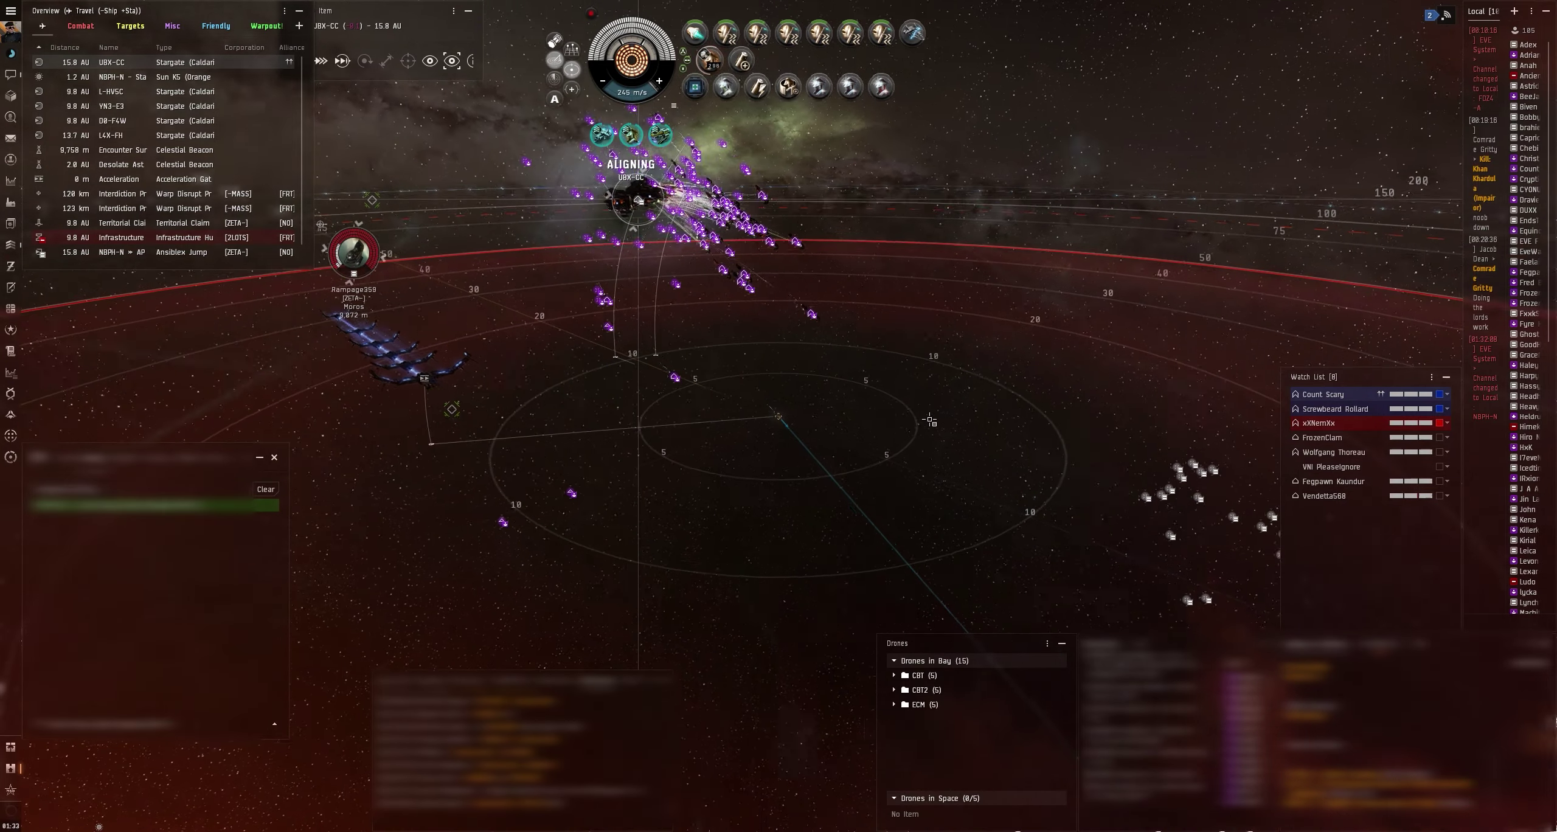
Step: Follow fleet commander Count Scary into warp to UBX-CC, viewing the fleet from above
left_click_drag(1263, 543, 964, 467)
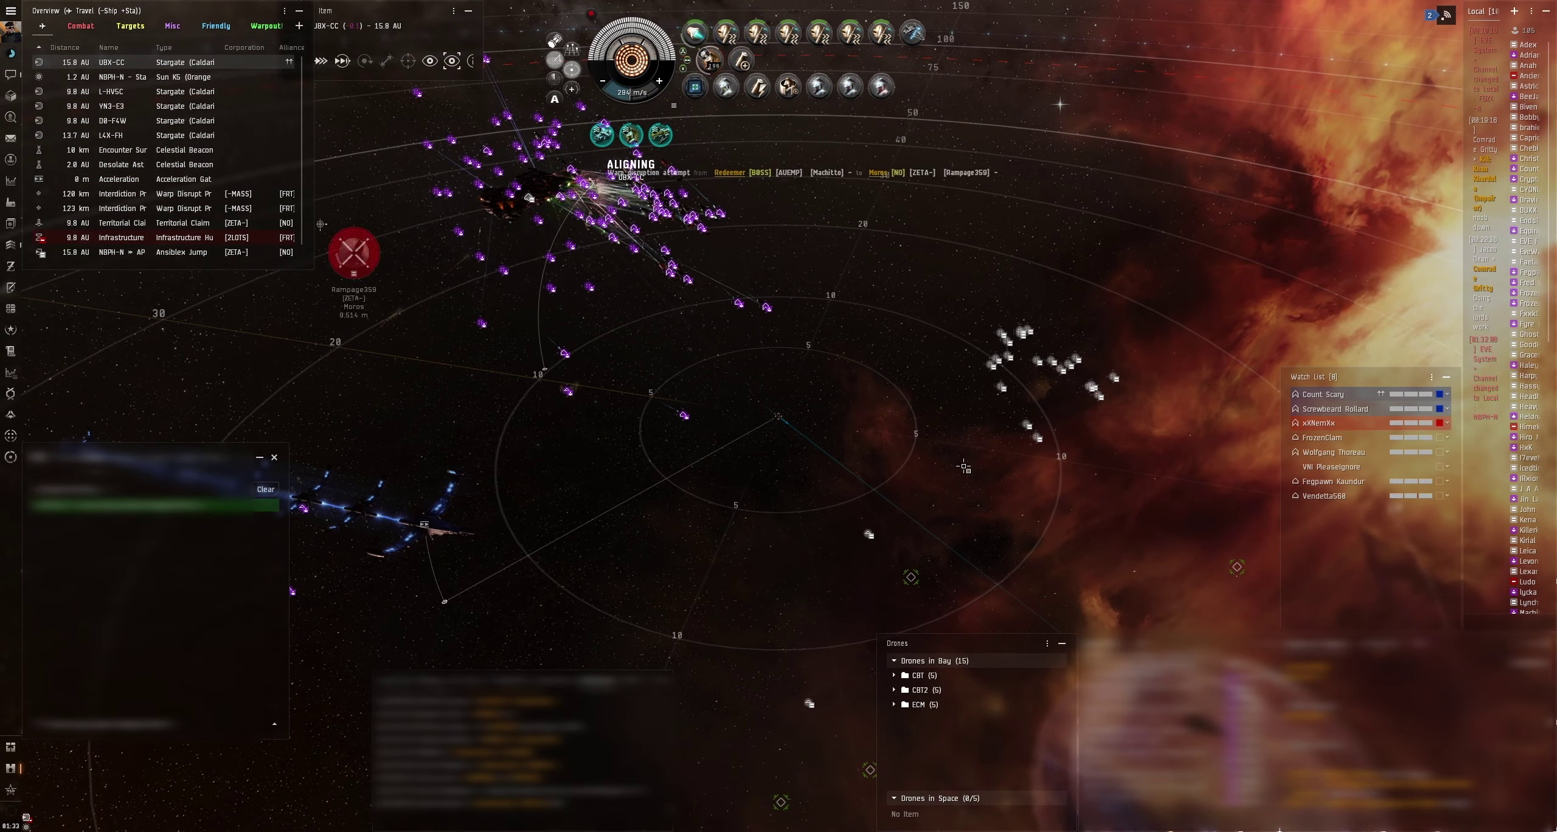
left_click_drag(919, 465, 956, 455)
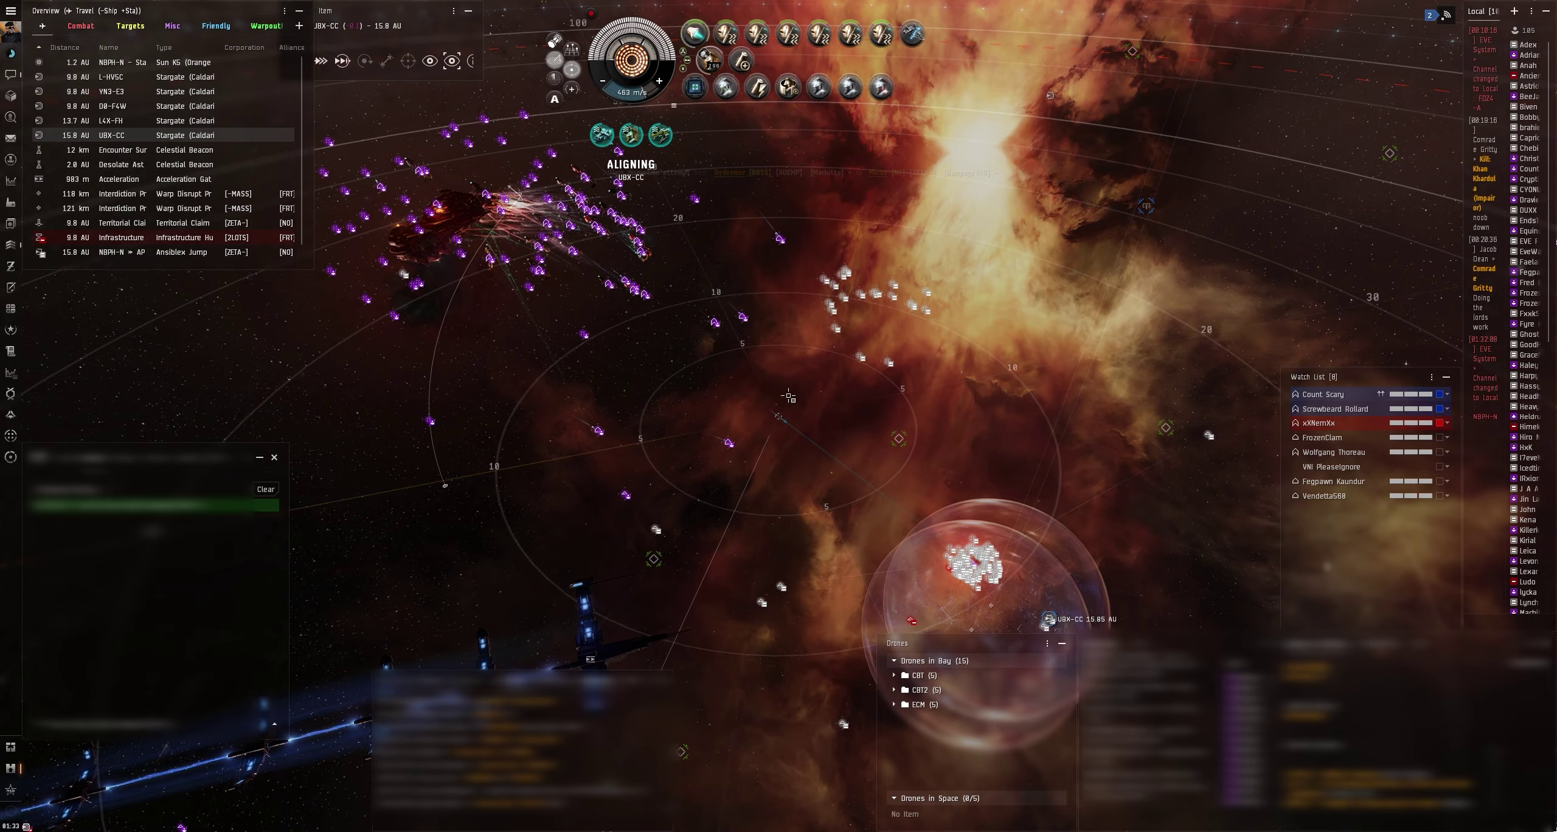
left_click_drag(865, 423, 1045, 363)
left_click_drag(953, 450, 931, 424)
scroll(931, 424, "up", 5)
key("ctrl+F9")
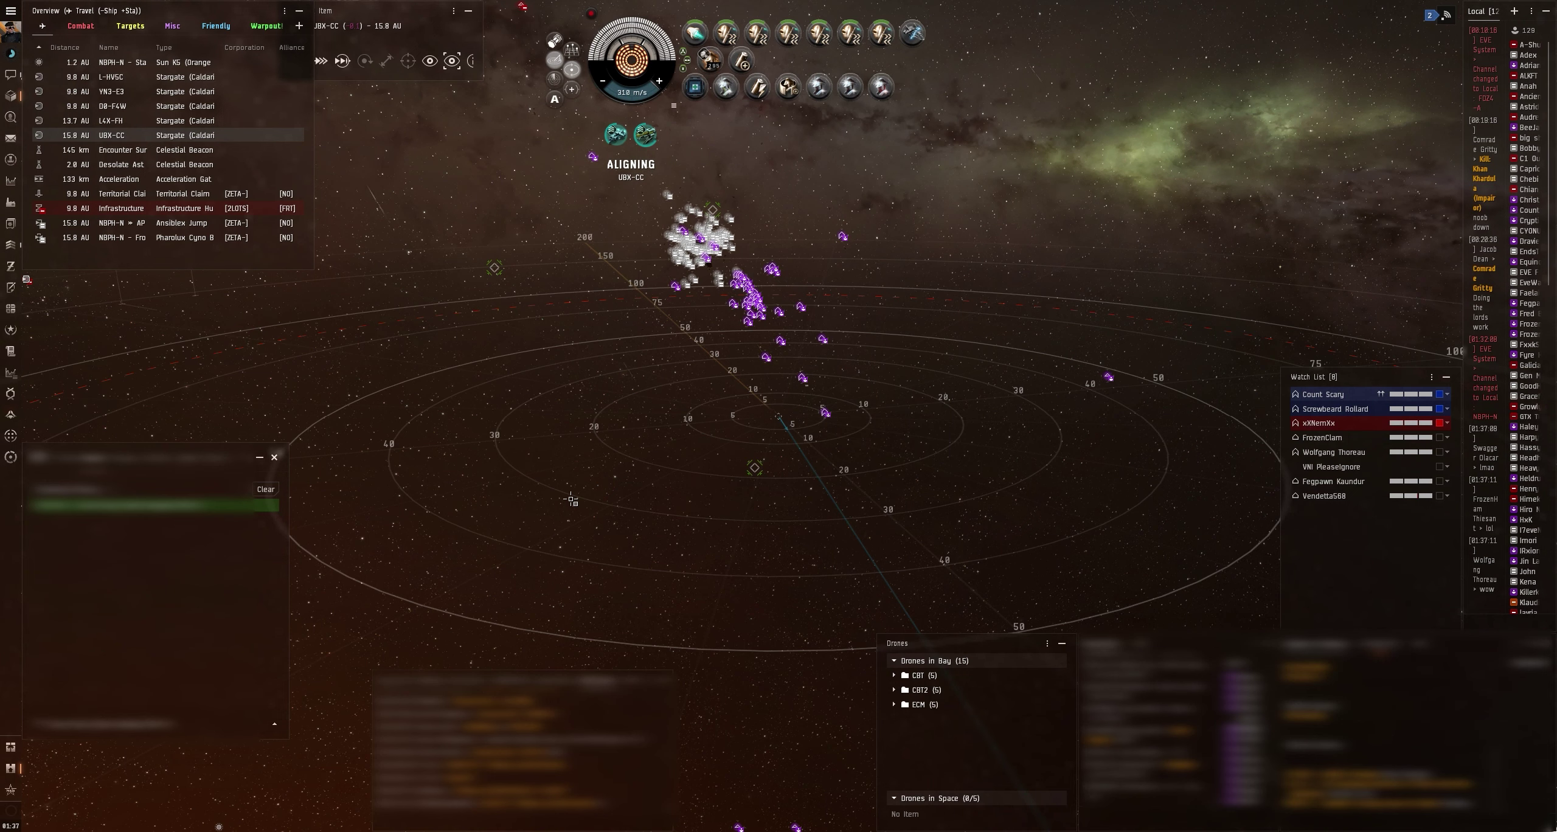
left_click_drag(570, 503, 694, 551)
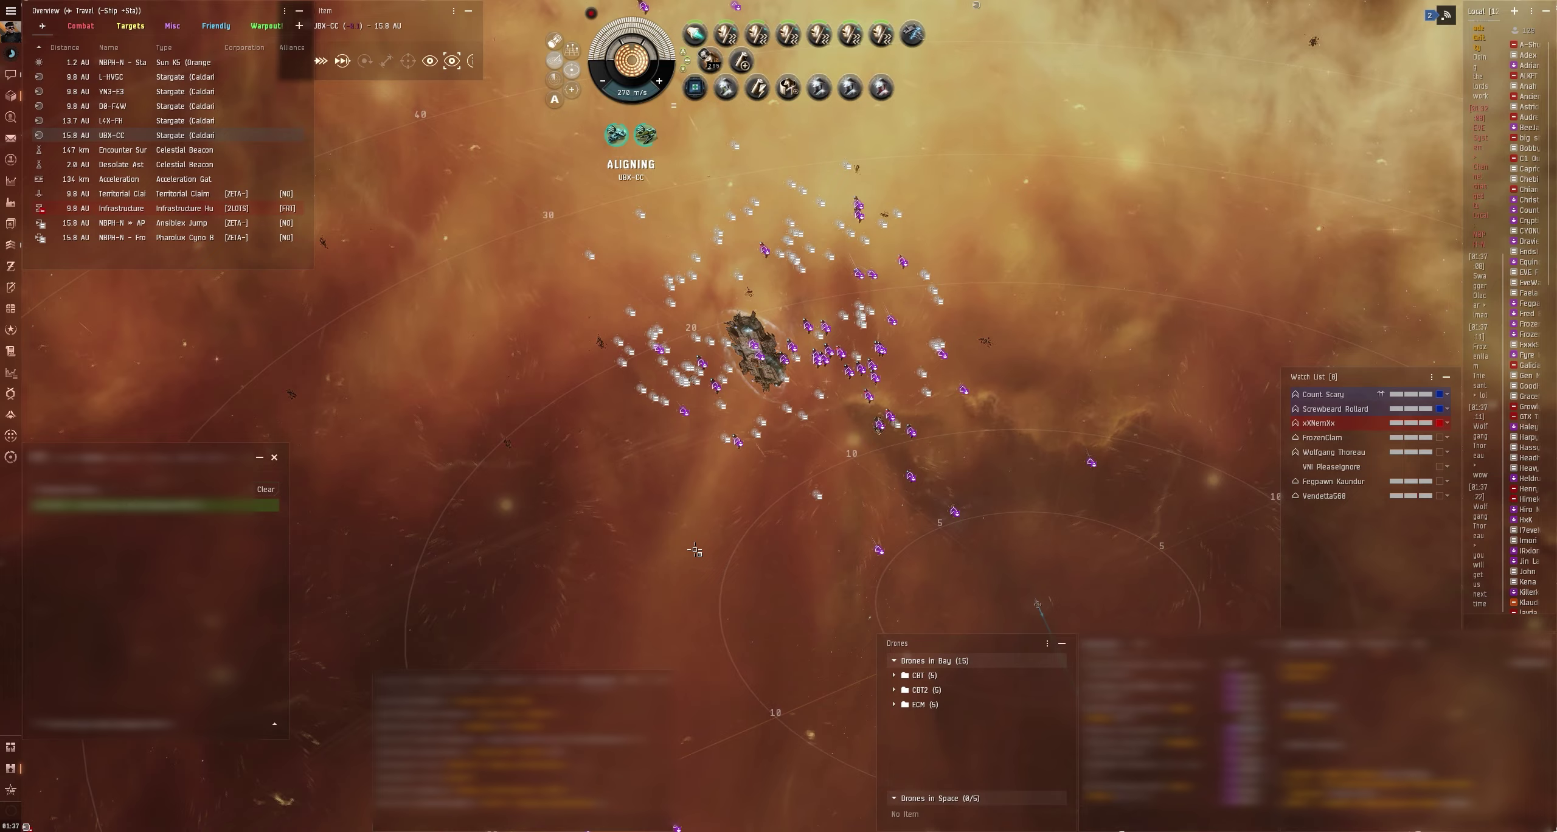
left_click_drag(695, 551, 696, 542)
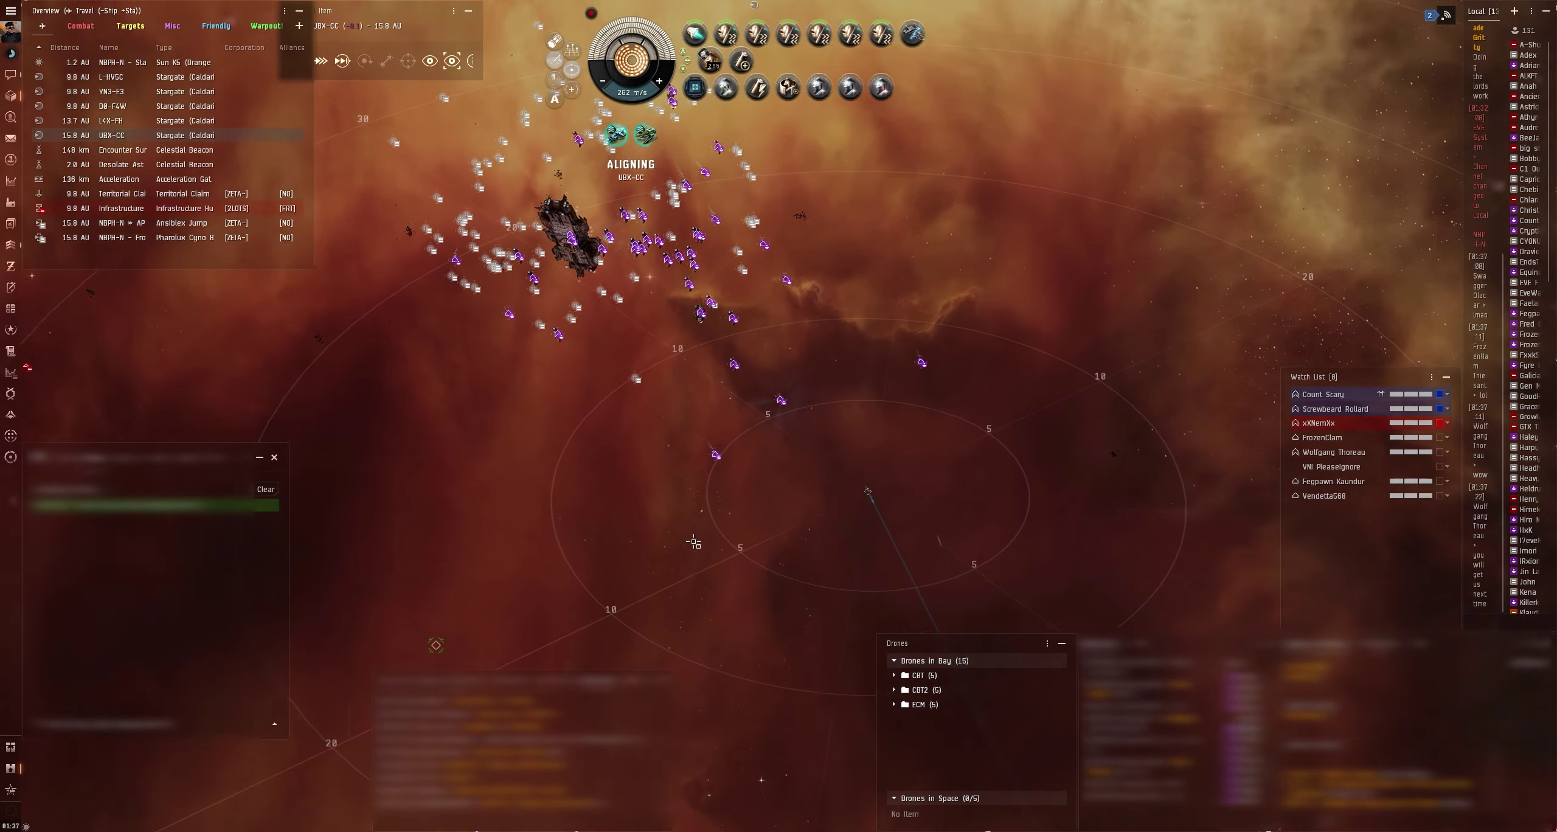
mouse_move(696, 543)
left_mouse_down()
mouse_move(791, 627)
mouse_move(690, 560)
mouse_move(567, 571)
left_mouse_up()
scroll(690, 560, "down", 5)
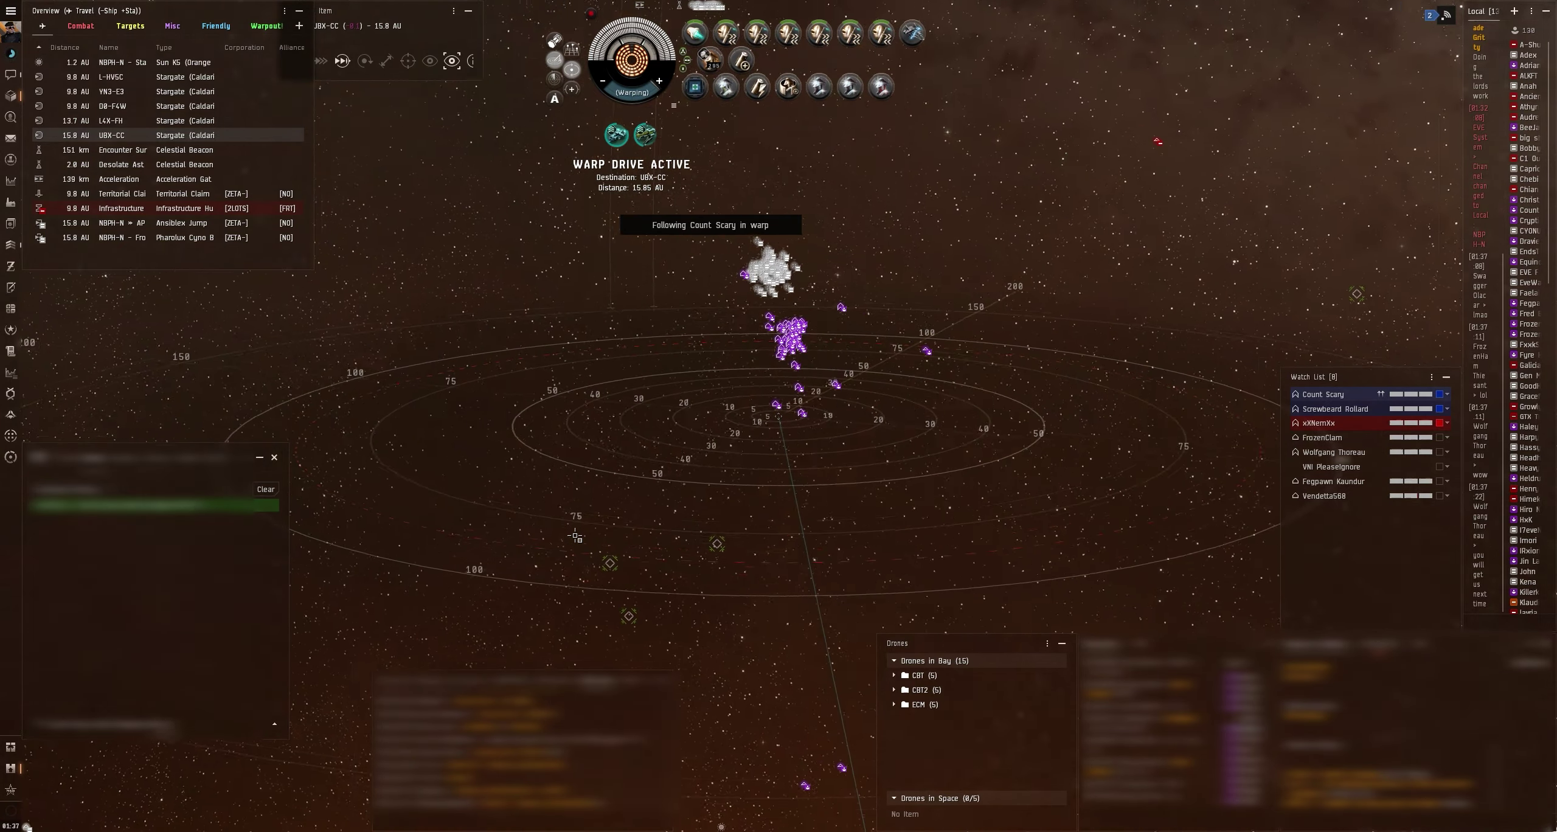
Step: Orbit the Black Ops ship and take the fleet's conduit jump to FDZ4-A
left_click_drag(571, 540, 535, 448)
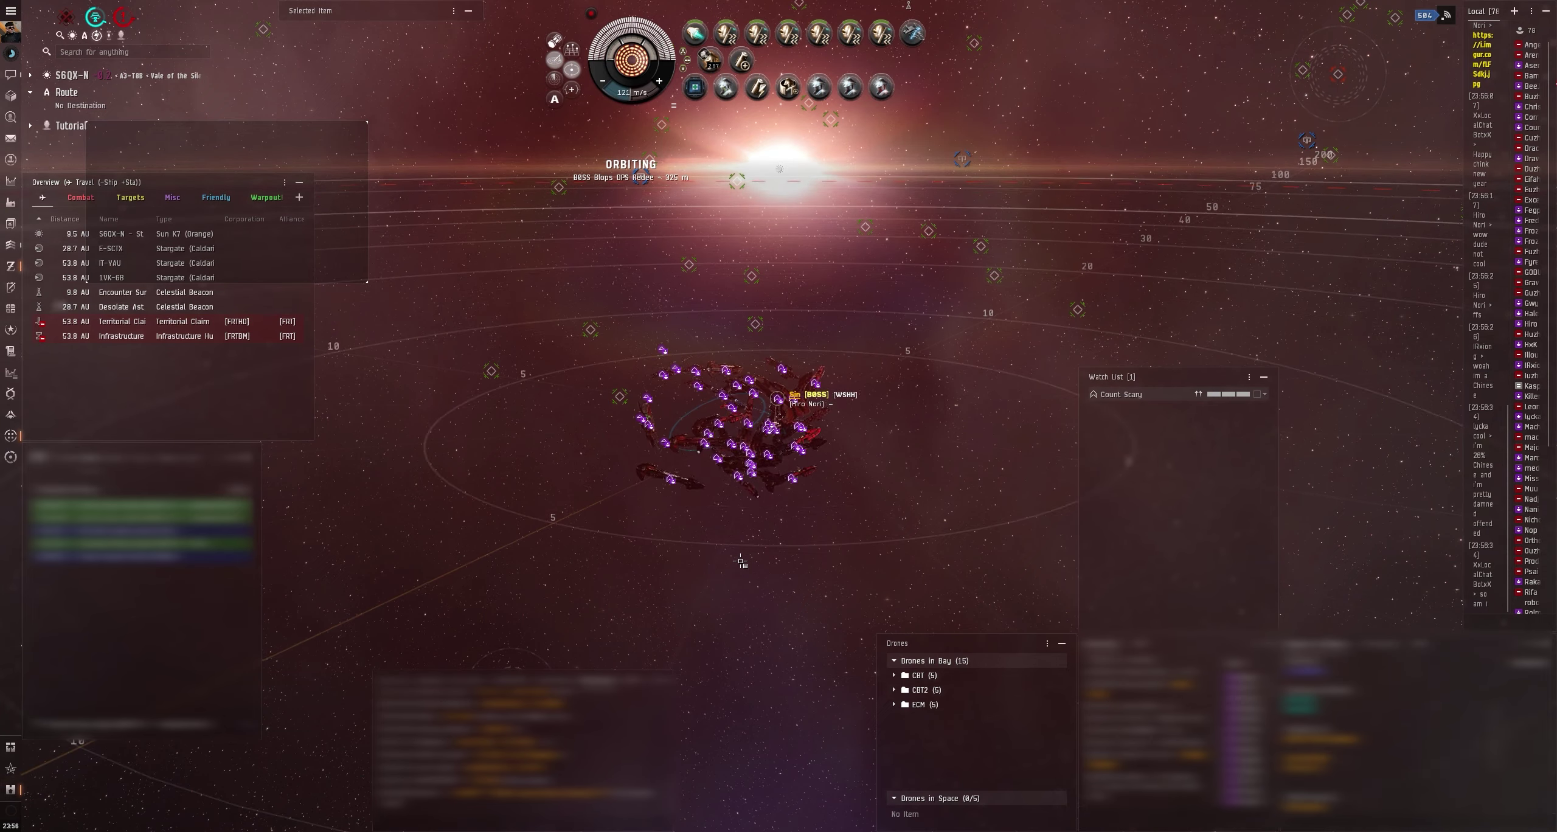
mouse_move(742, 561)
left_mouse_down()
mouse_move(724, 577)
mouse_move(545, 596)
left_mouse_up()
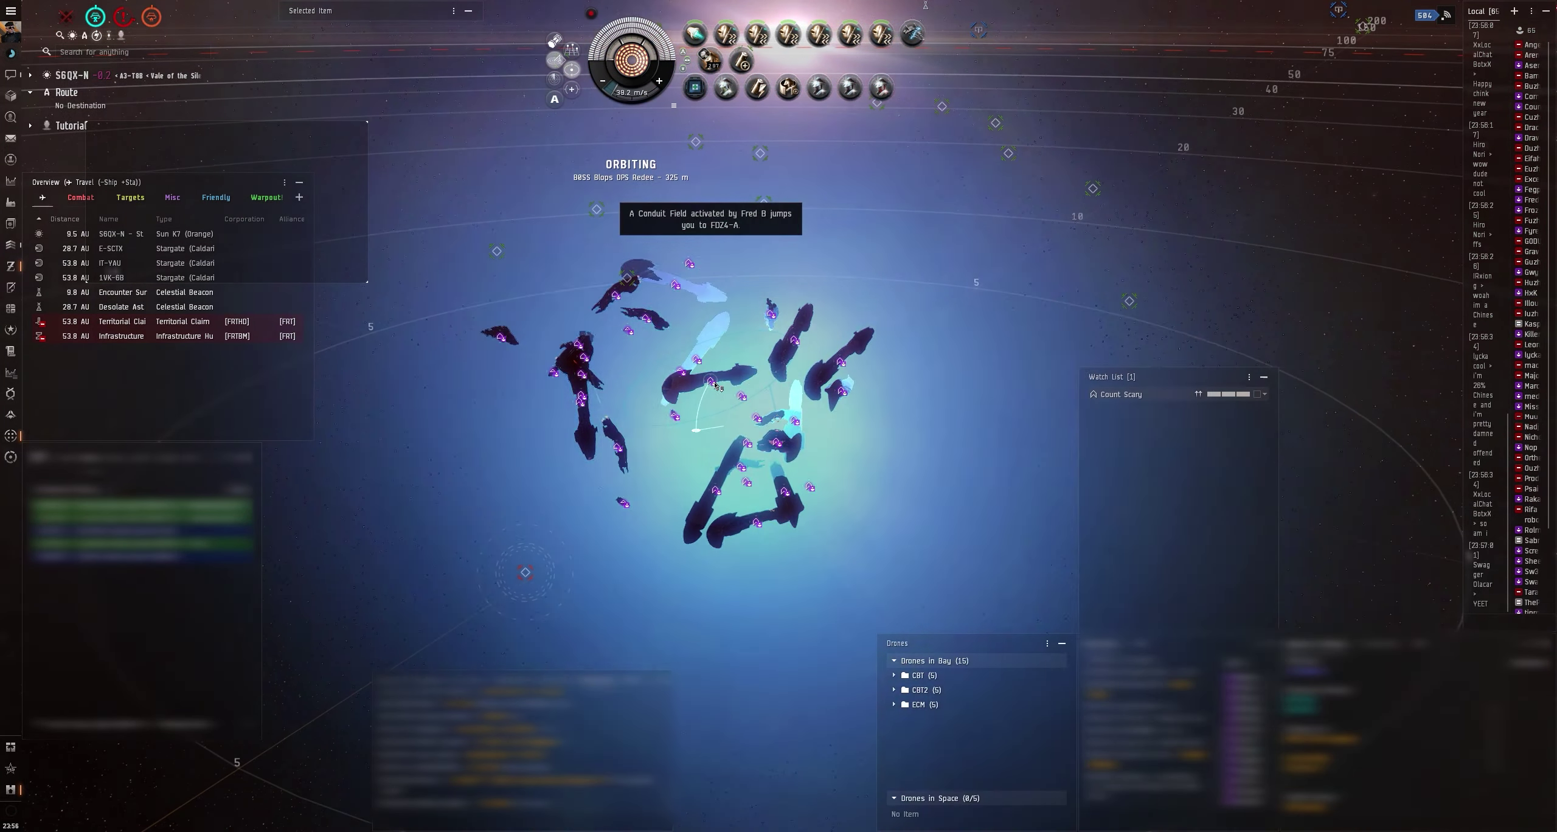
left_click_drag(712, 384, 721, 379)
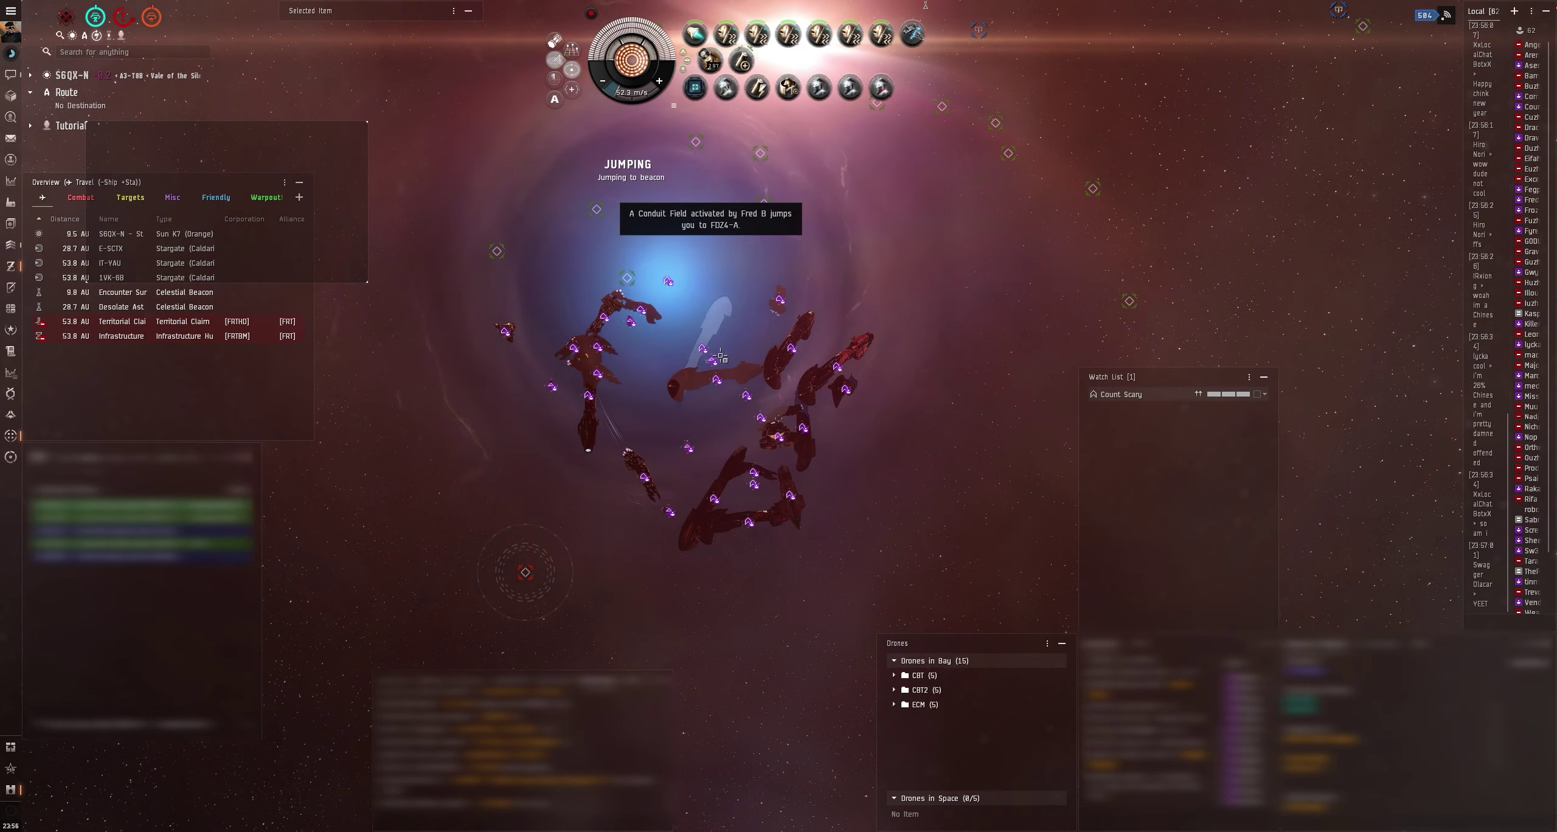